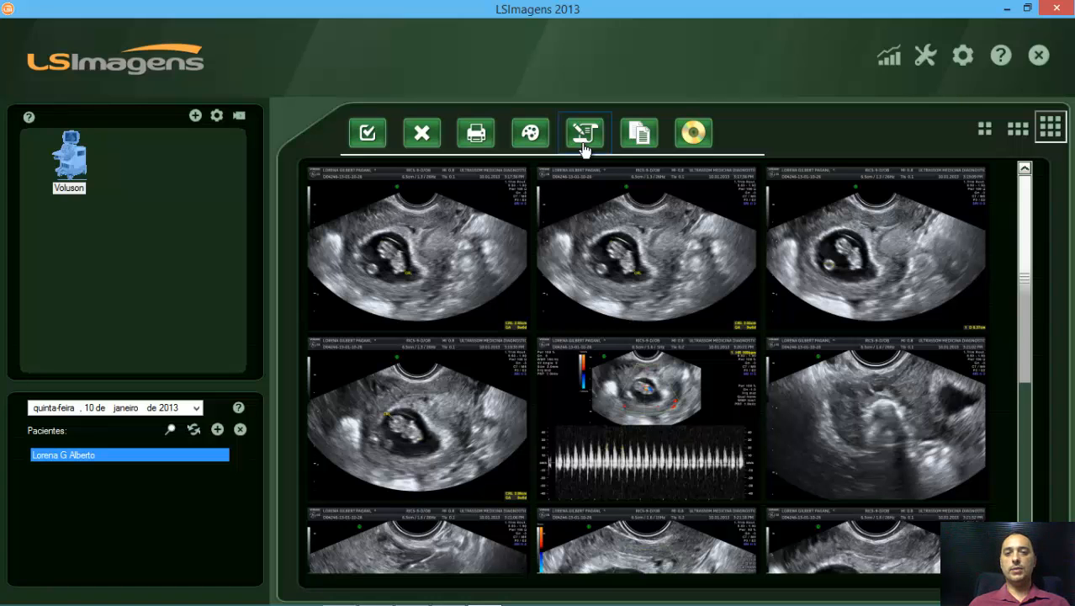
Step: Open the selected patient's obstetric report, look back through the earlier exam records to record 3, and return to the latest one
left_click(584, 145)
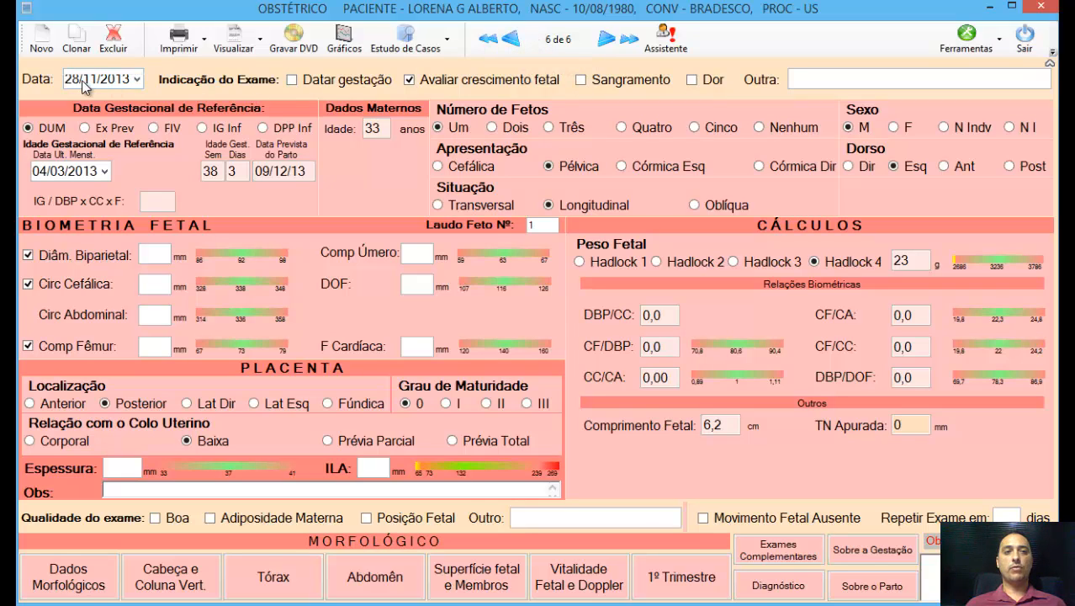
left_click(513, 42)
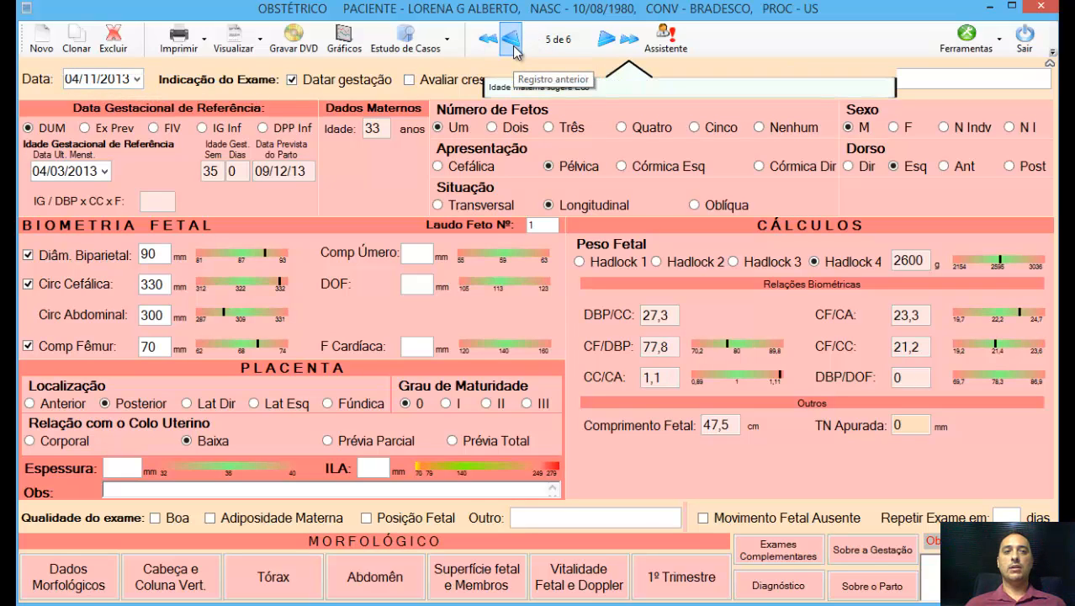
left_click(512, 42)
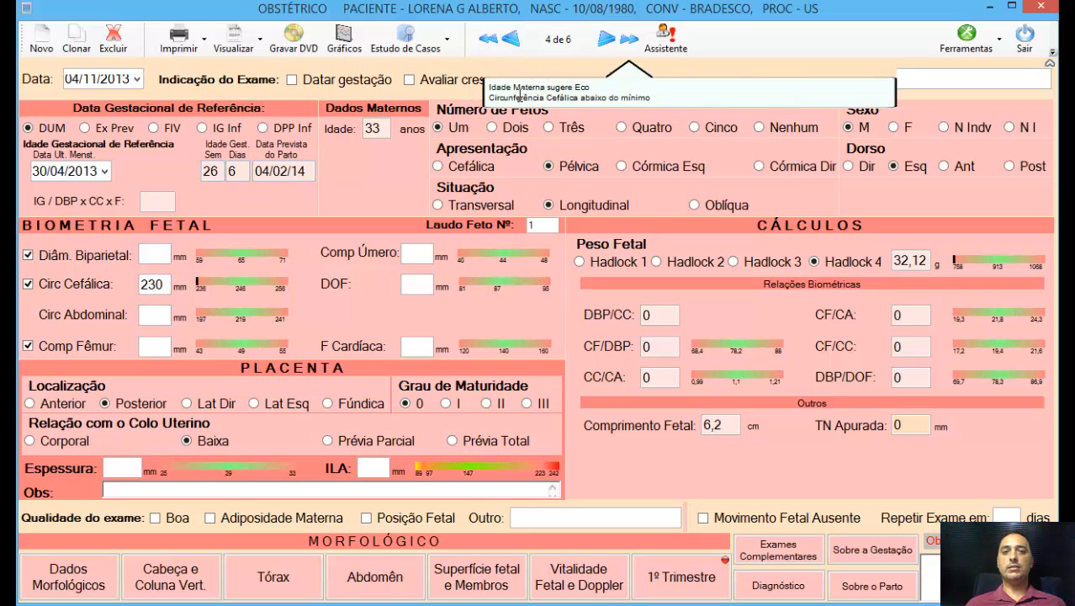
left_click(513, 40)
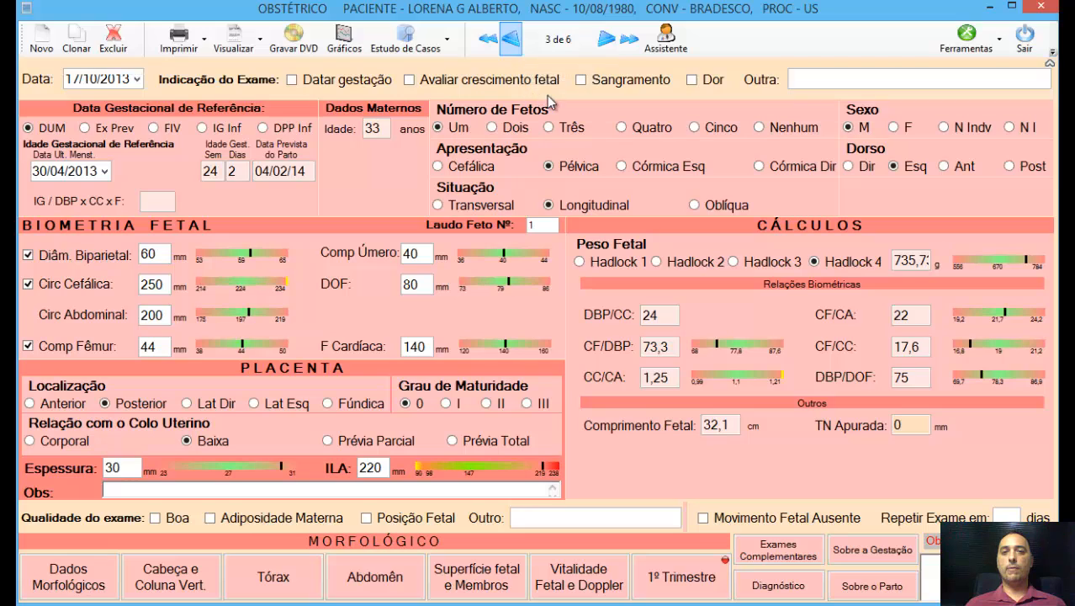
left_click(606, 43)
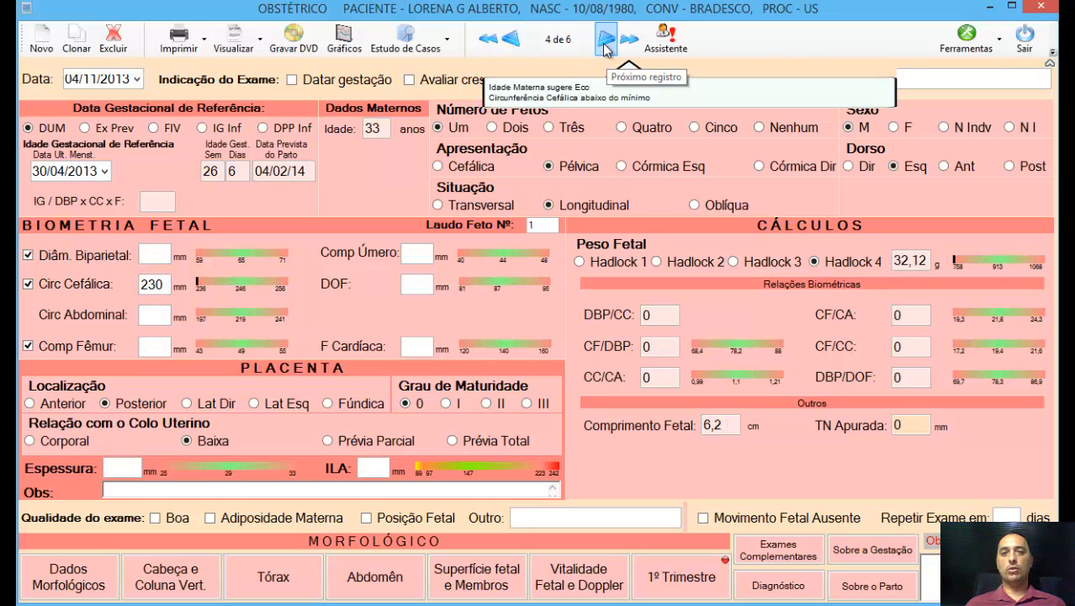
left_click(607, 42)
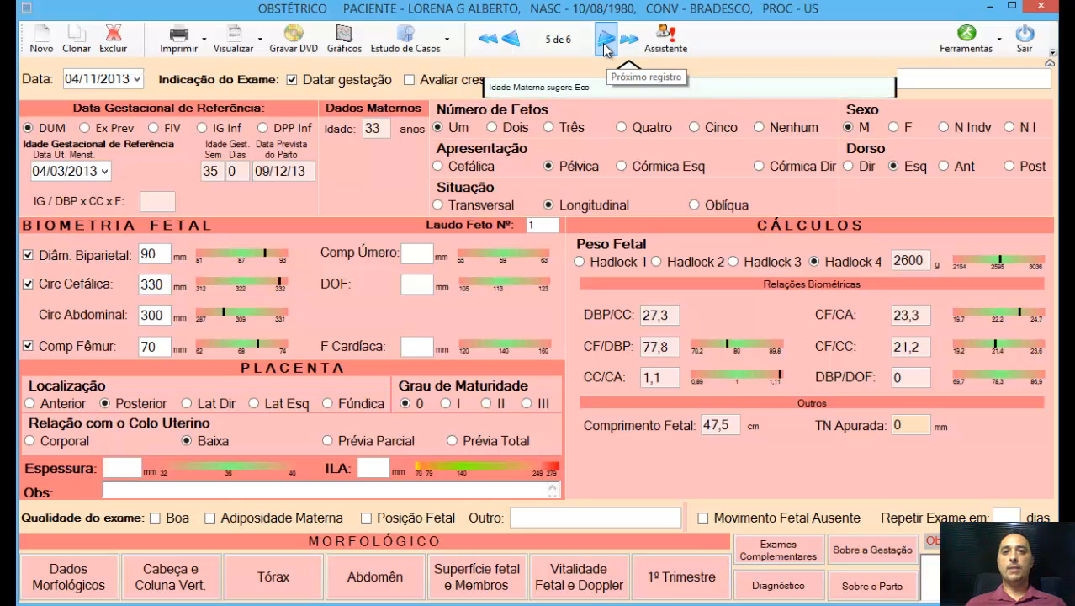
left_click(607, 42)
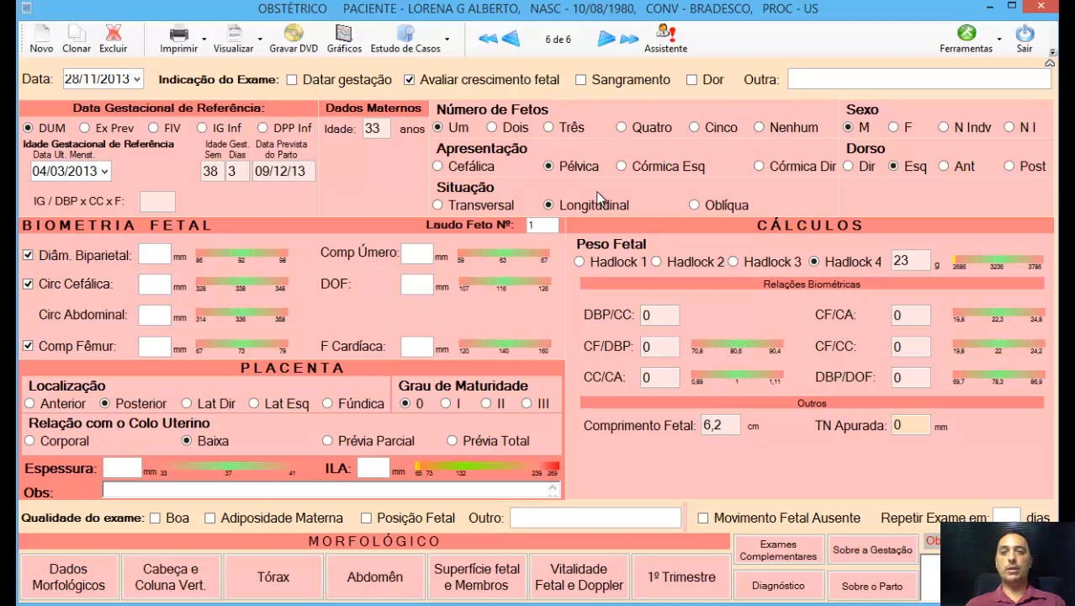
Step: Set the fetal sex to F and enter 100 mm as the biparietal diameter
left_click(893, 128)
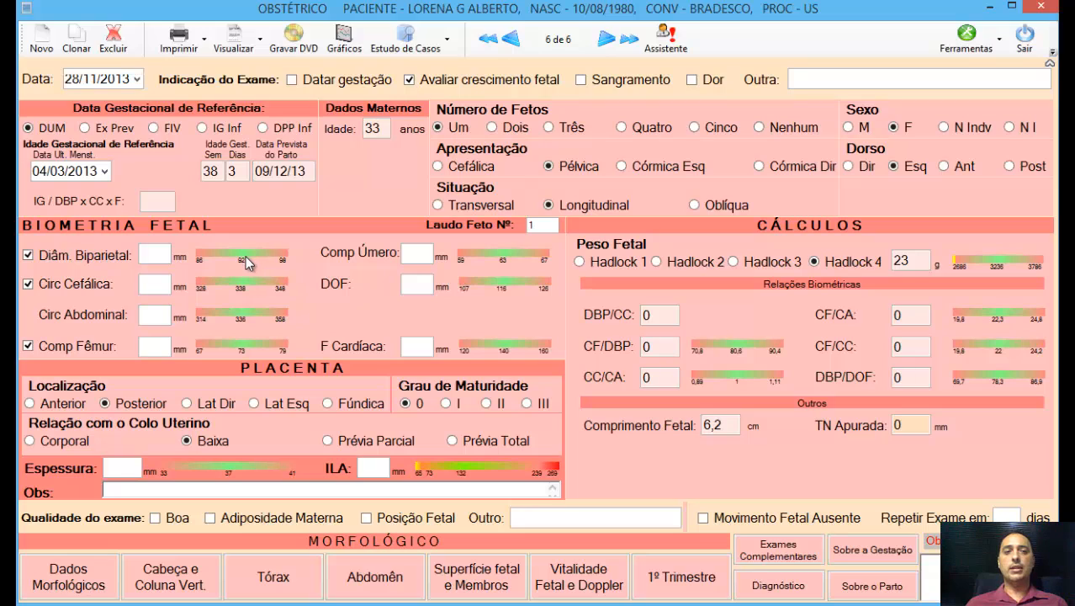
left_click(158, 256)
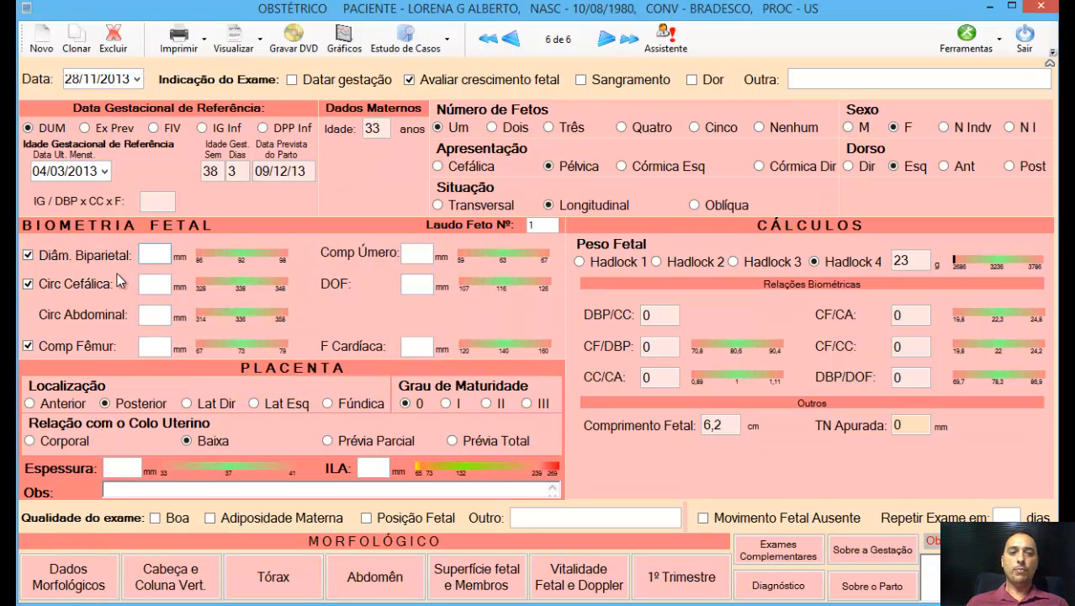
type("100")
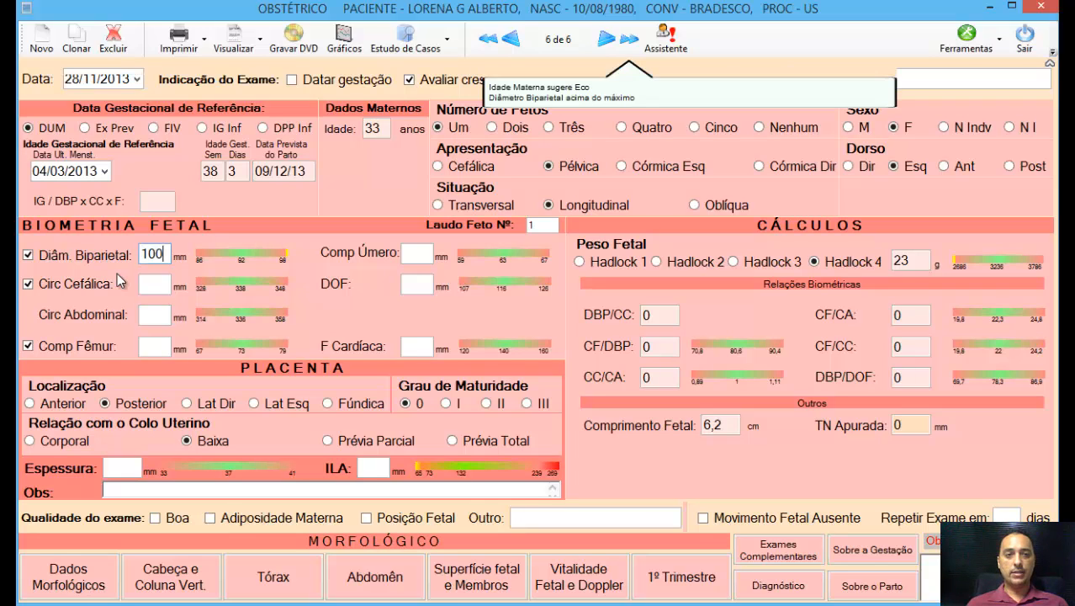
left_click(117, 273)
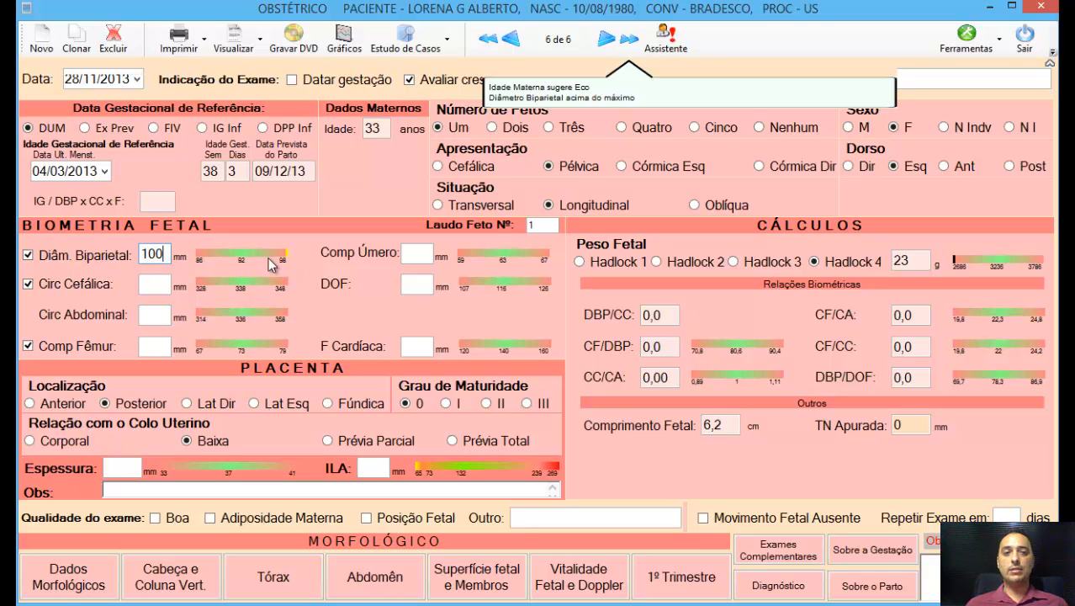
Step: Change the biparietal diameter to 95 mm and set the head circumference (Circ Cefálica) to 340 mm
left_click_drag(165, 254, 133, 259)
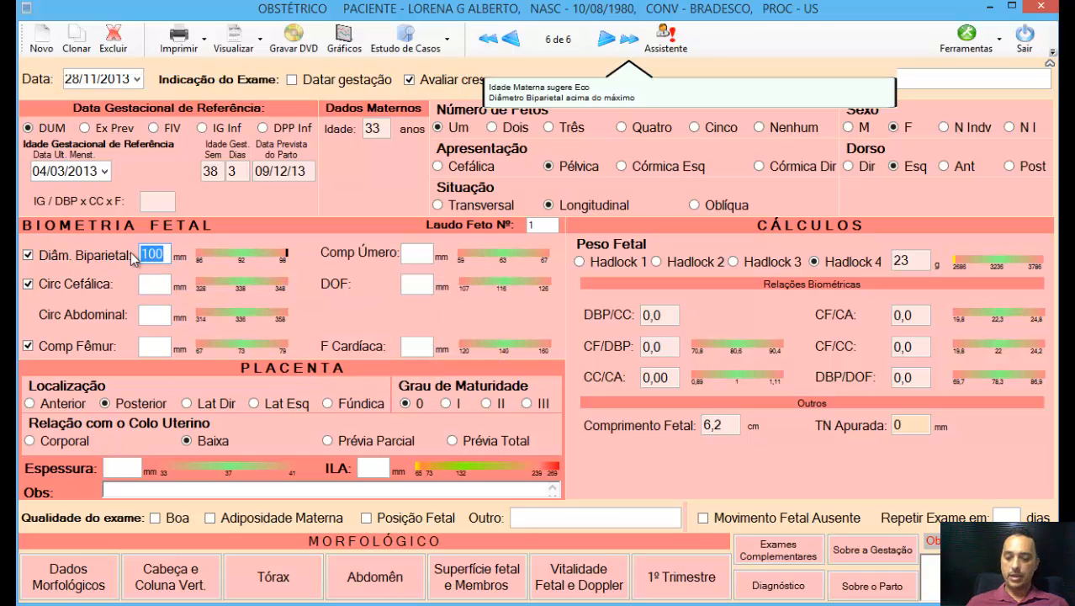
type("95")
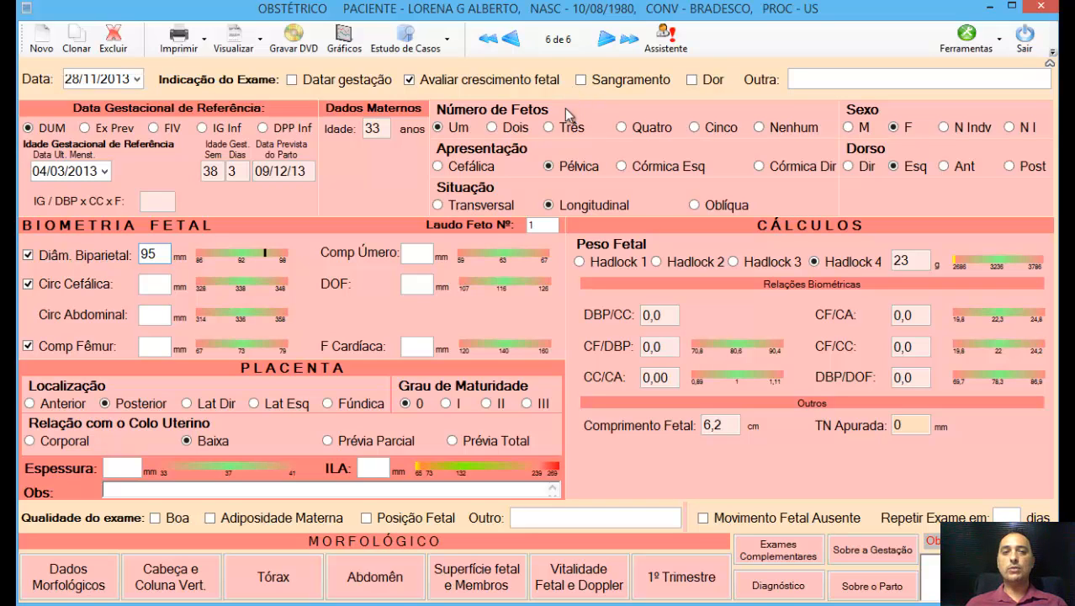
key("Tab")
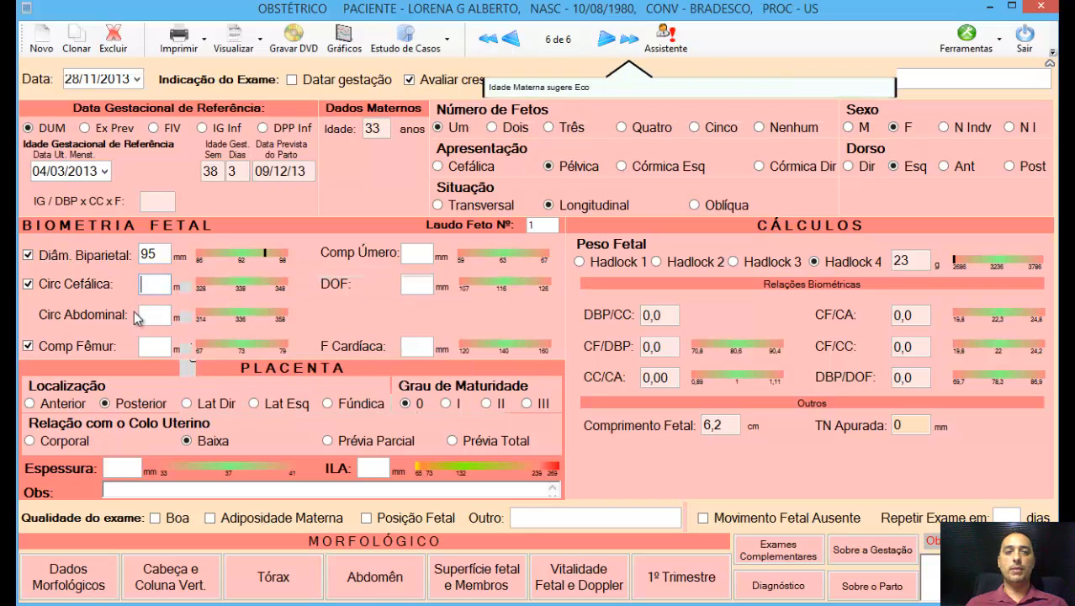
type("340")
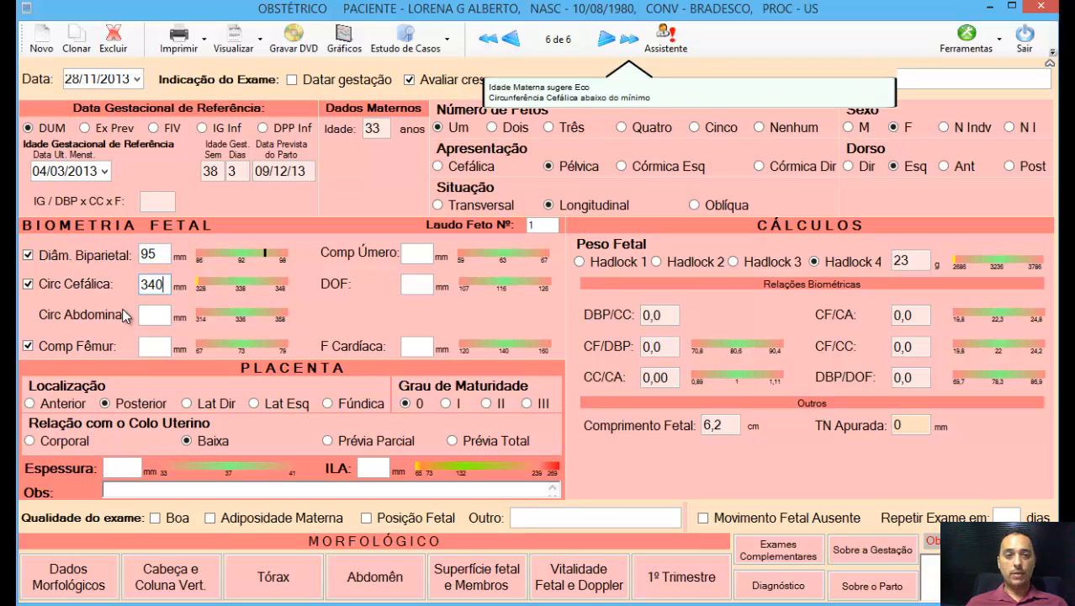
left_click(123, 309)
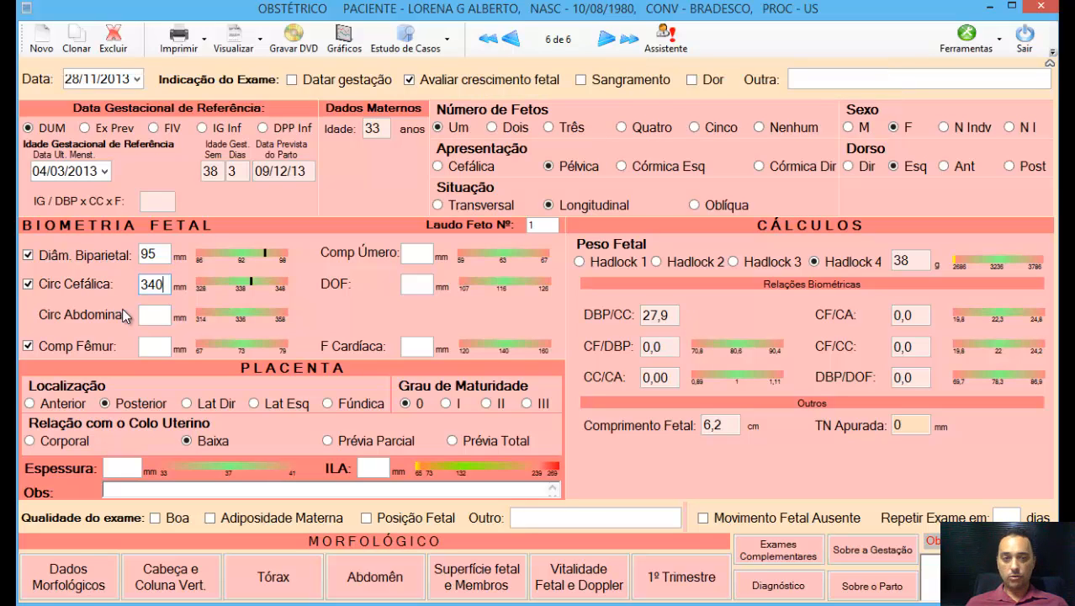
type("33")
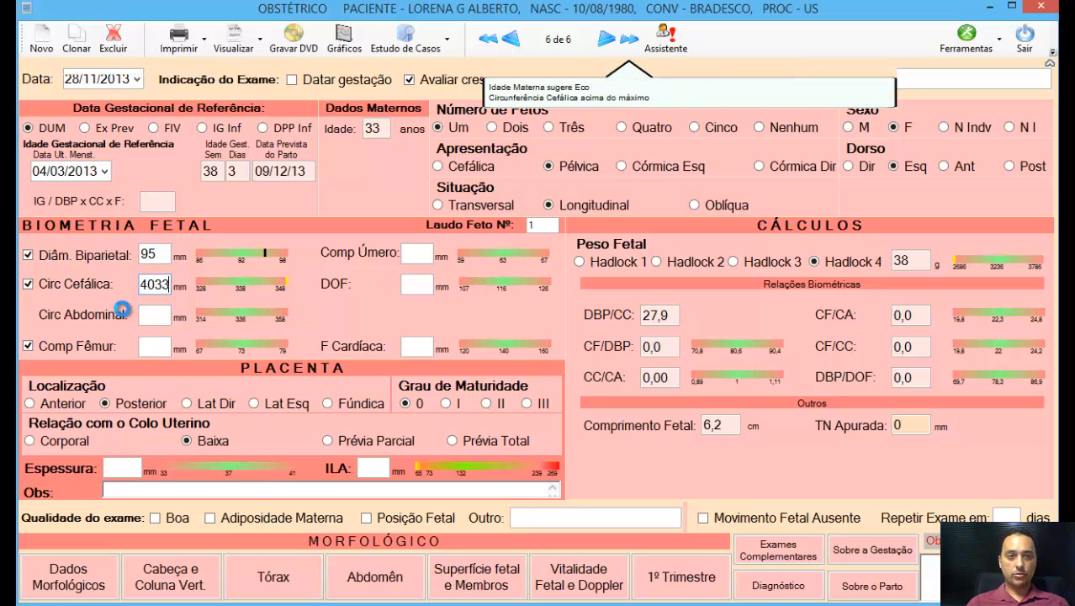
key("BackSpace")
key("BackSpace")
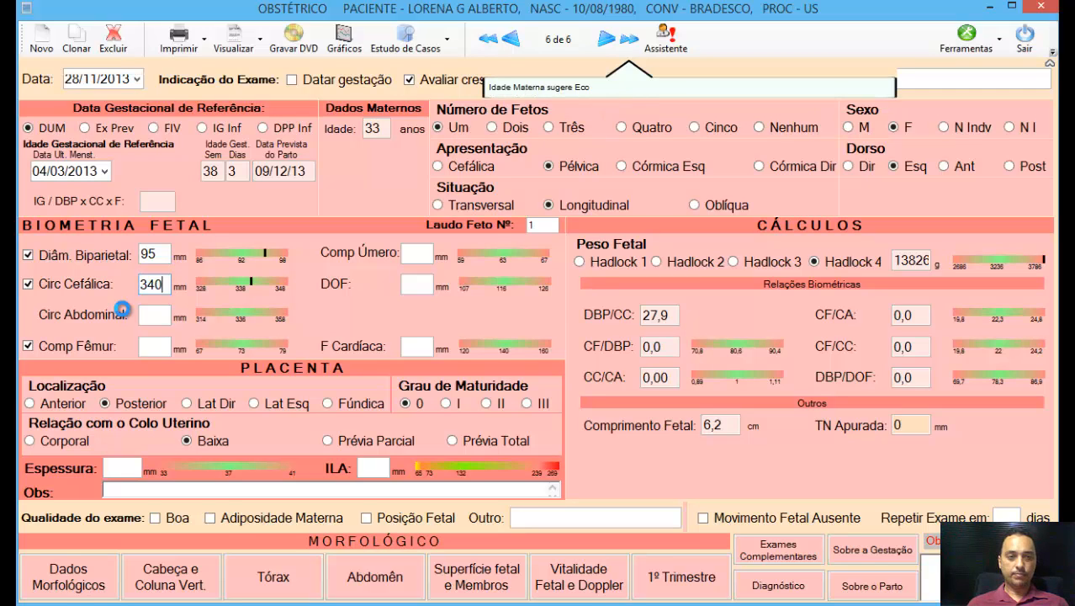
Step: Set the abdominal circumference to 350 mm and the femur length to 75 mm
key("Tab")
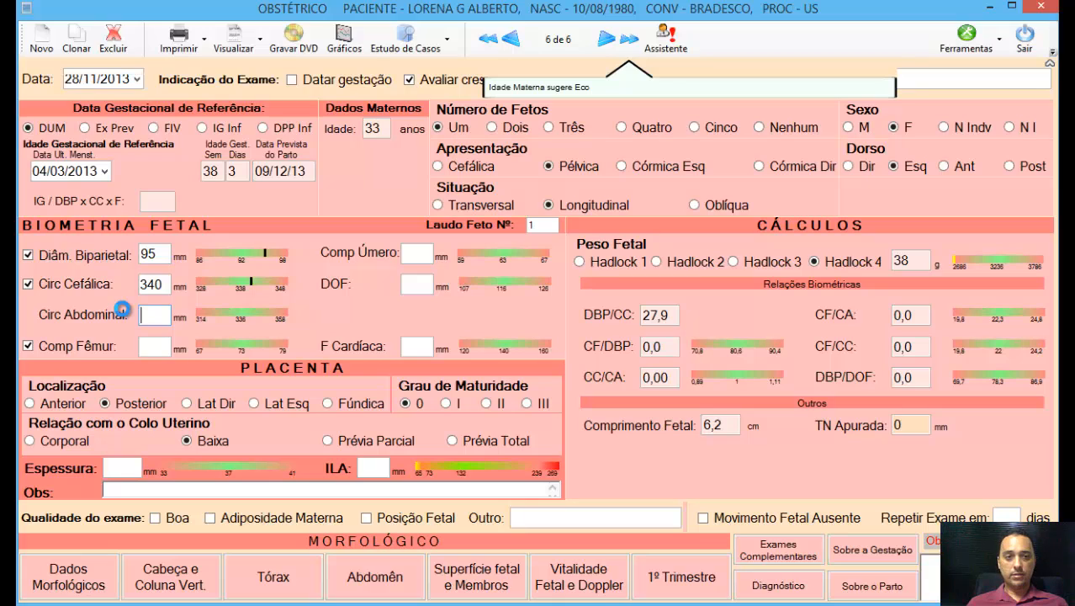
type("350")
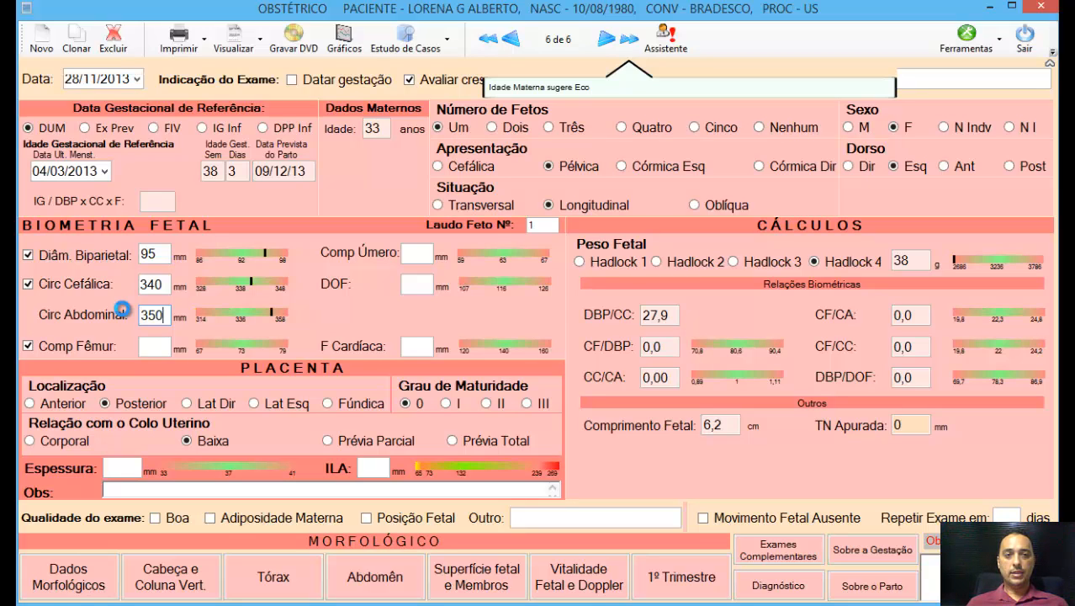
key("Tab")
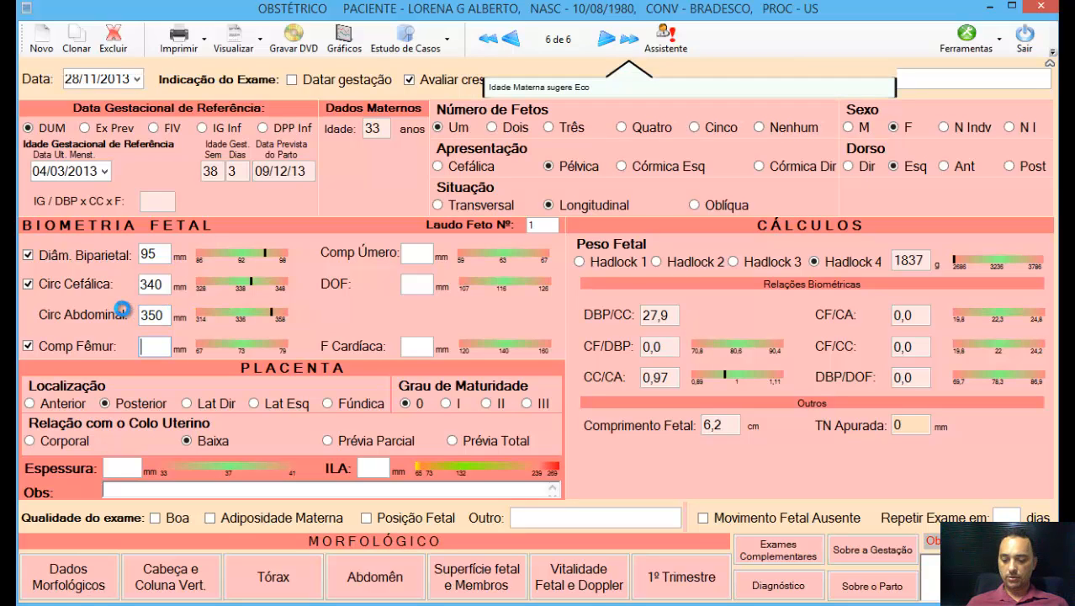
type("75")
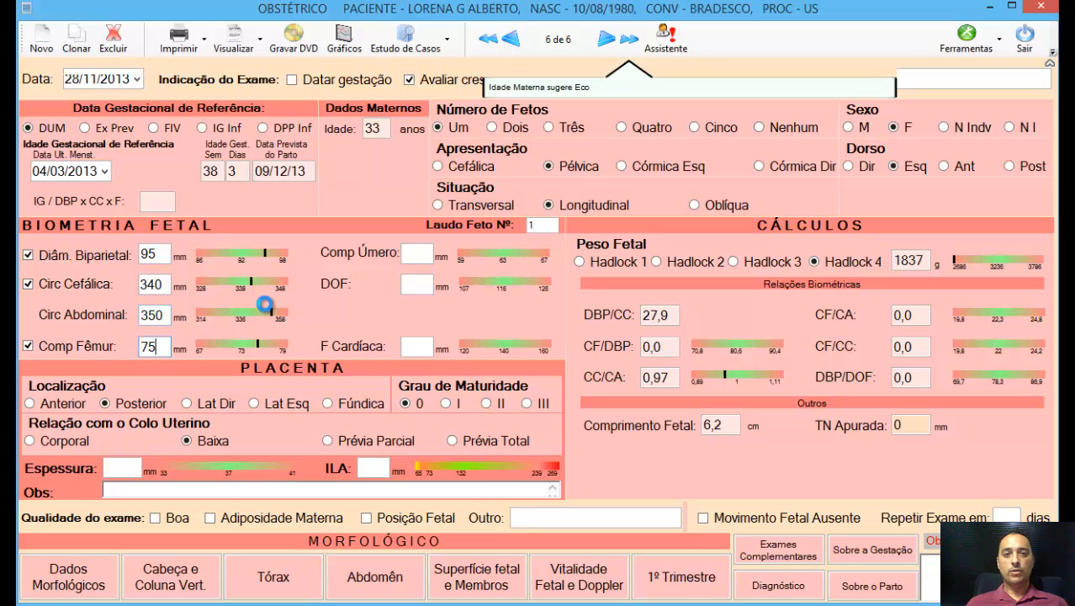
Step: Enter 65 mm as the humerus length (Comp Úmero) and replace it with 80 mm
key("Tab")
type("65")
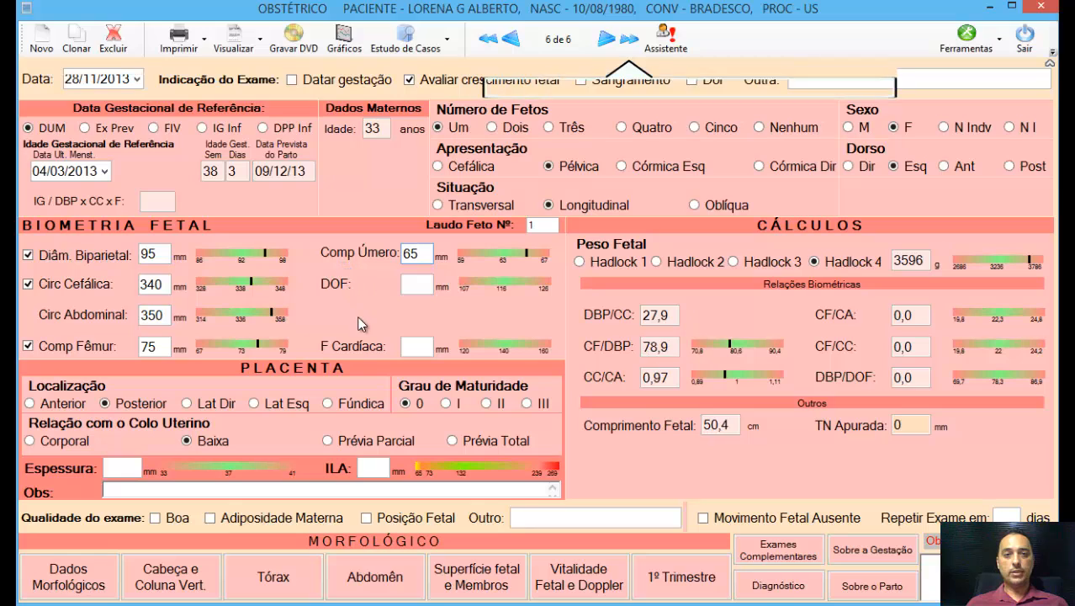
left_click(420, 258)
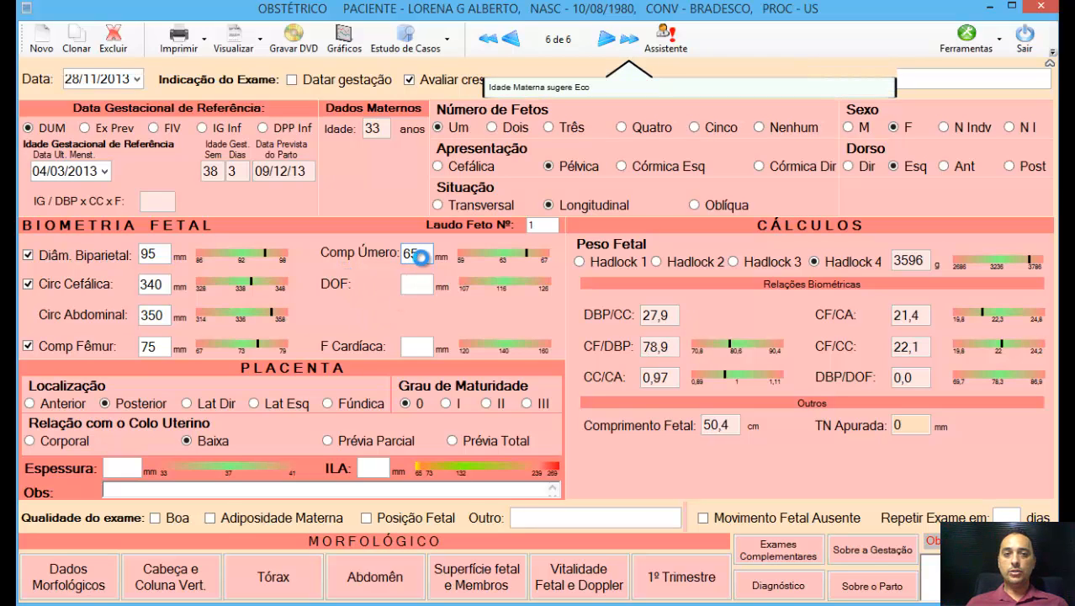
left_click(402, 284)
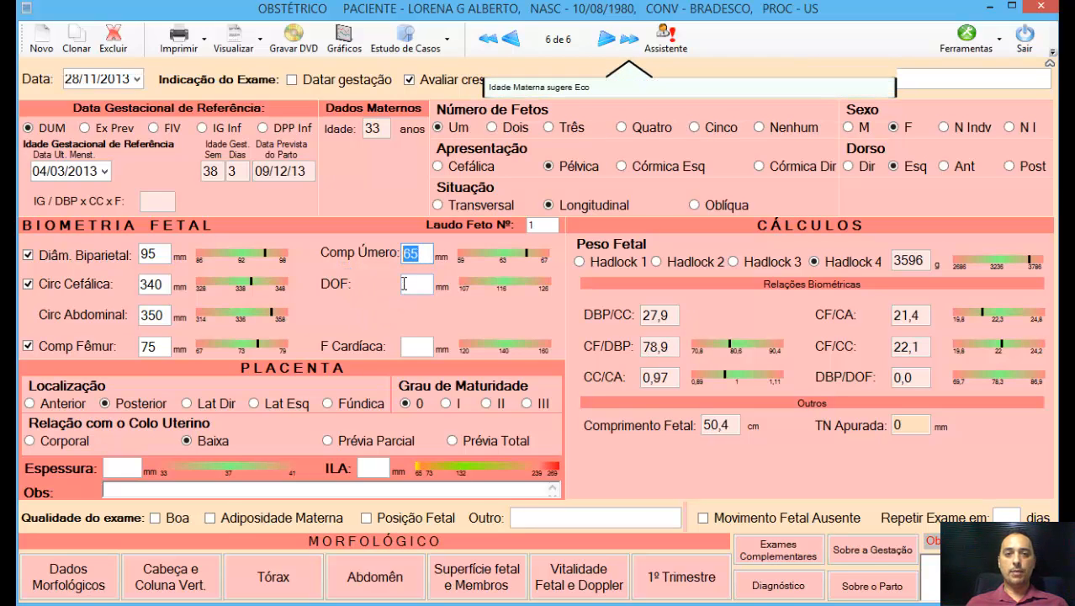
type("80")
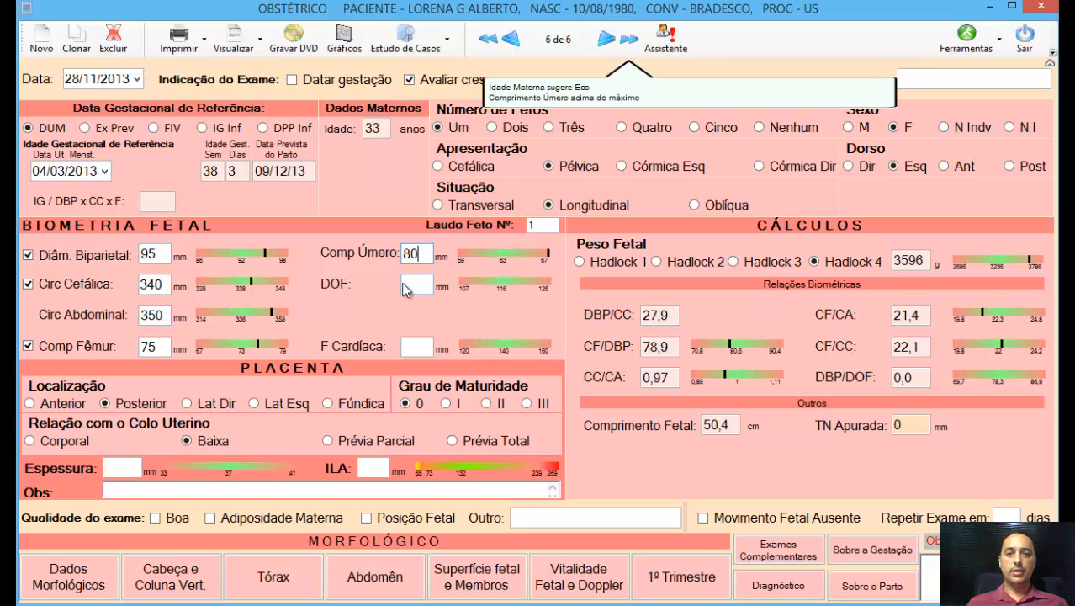
Step: Set the DOF to 120 mm and the fetal heart rate (F Cardíaca) to 145
left_click(402, 283)
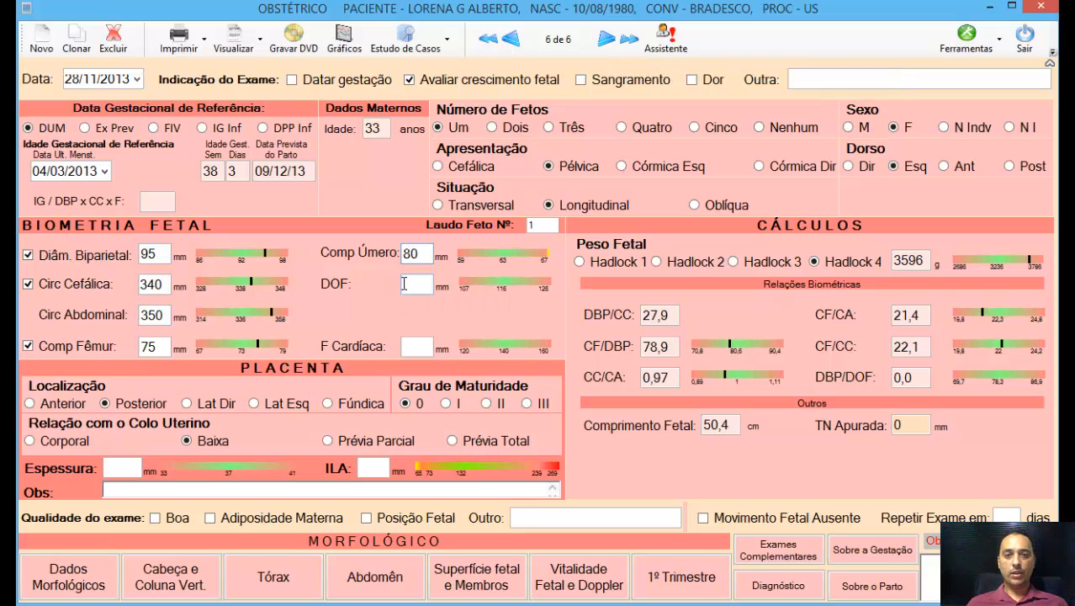
type("120")
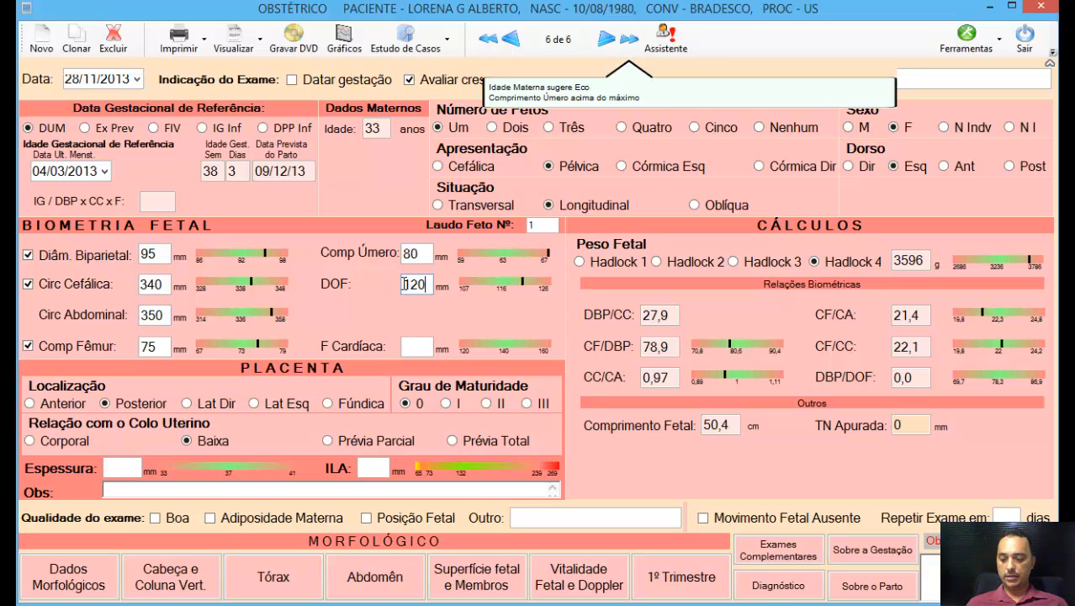
key("Tab")
type("145")
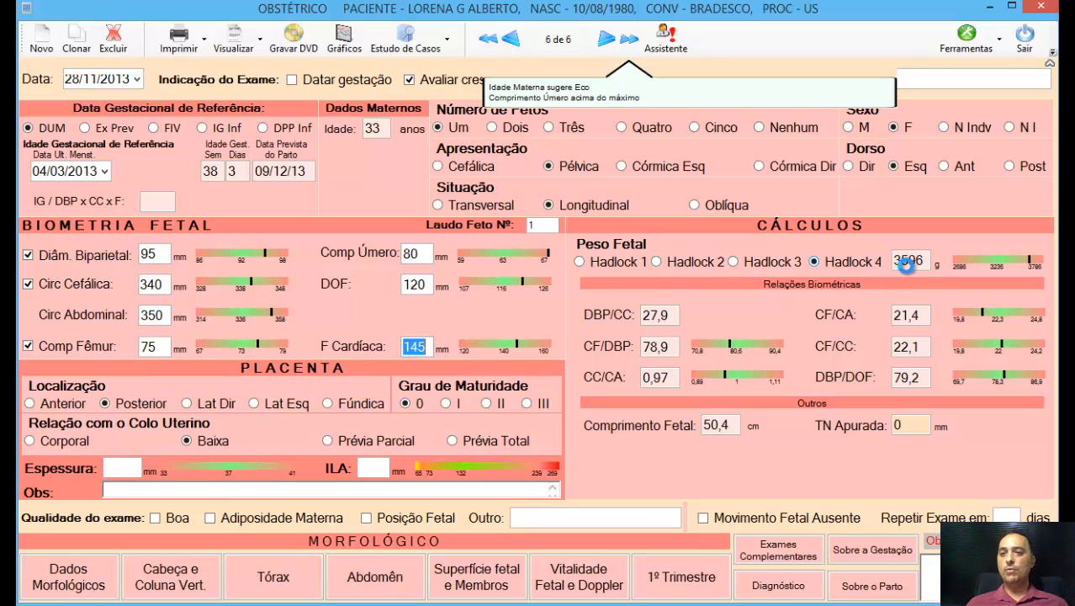
Step: Try the Hadlock 4 and Hadlock 3 formulas for the fetal weight and settle on Hadlock 2
left_click(849, 263)
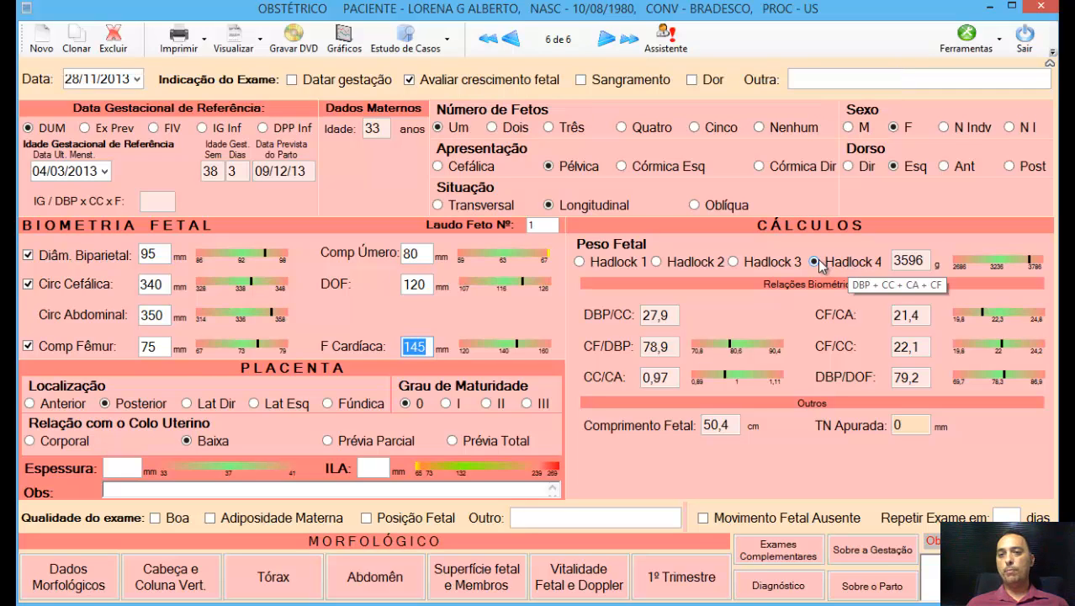
left_click(781, 262)
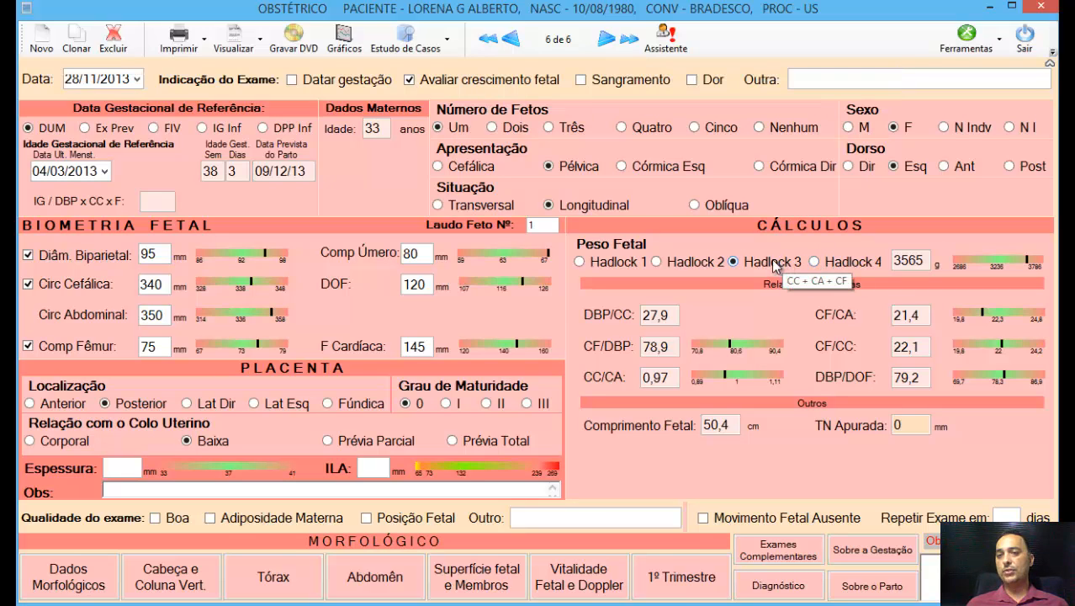
left_click(696, 261)
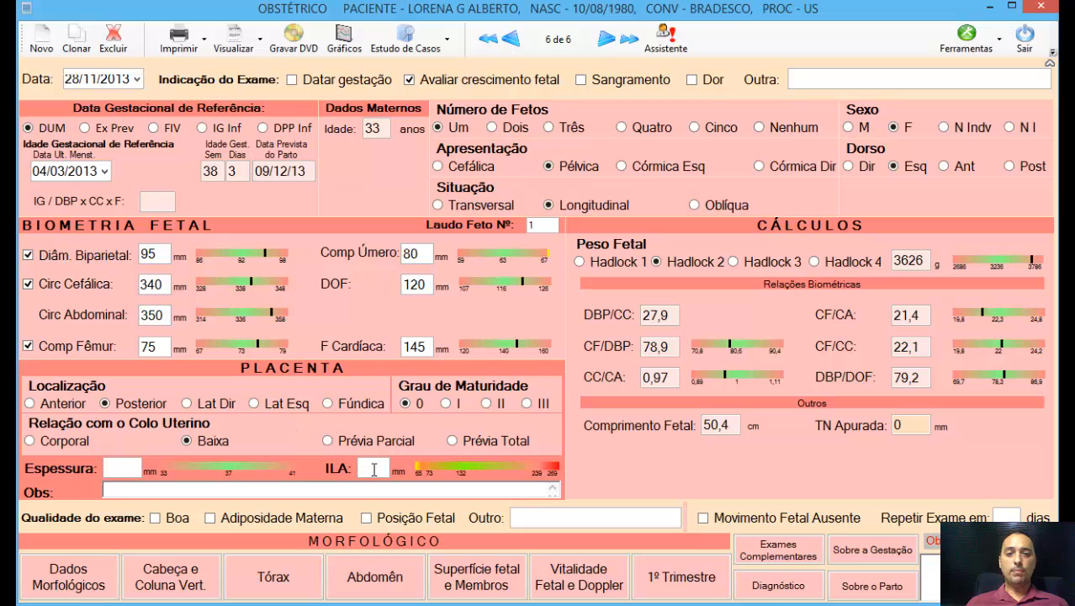
Step: Set the amniotic fluid index (ILA) to 260 mm and open the thorax morphology form
mouse_move(373, 469)
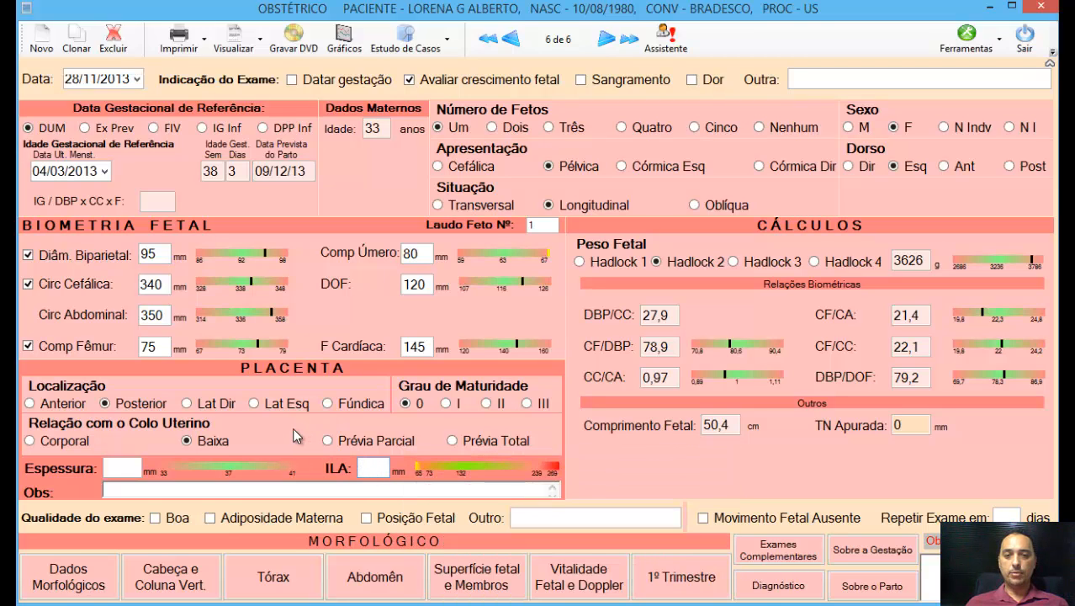
type("260")
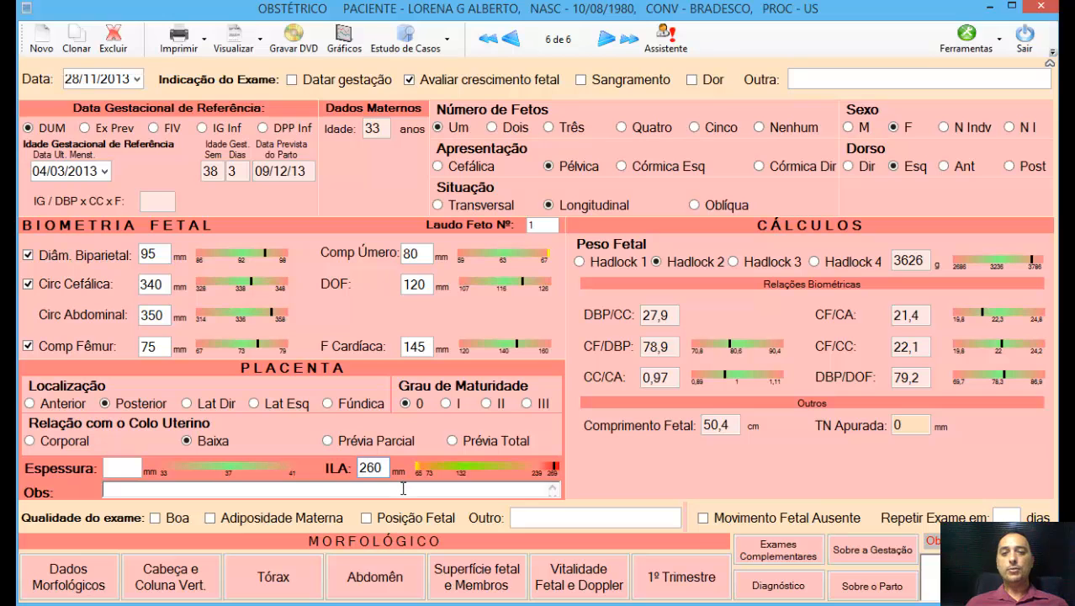
left_click(259, 576)
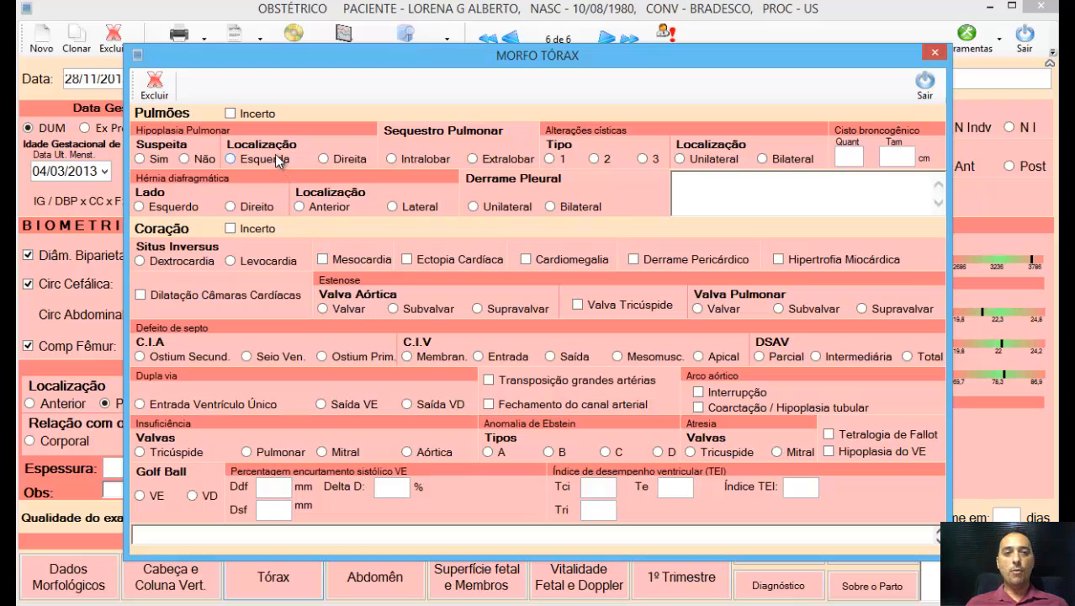
Step: Record left pulmonary hypoplasia (Esquerda), Supravalvar aortic valve stenosis and Dupla via Saída VE in the thorax form, and close it
left_click(274, 155)
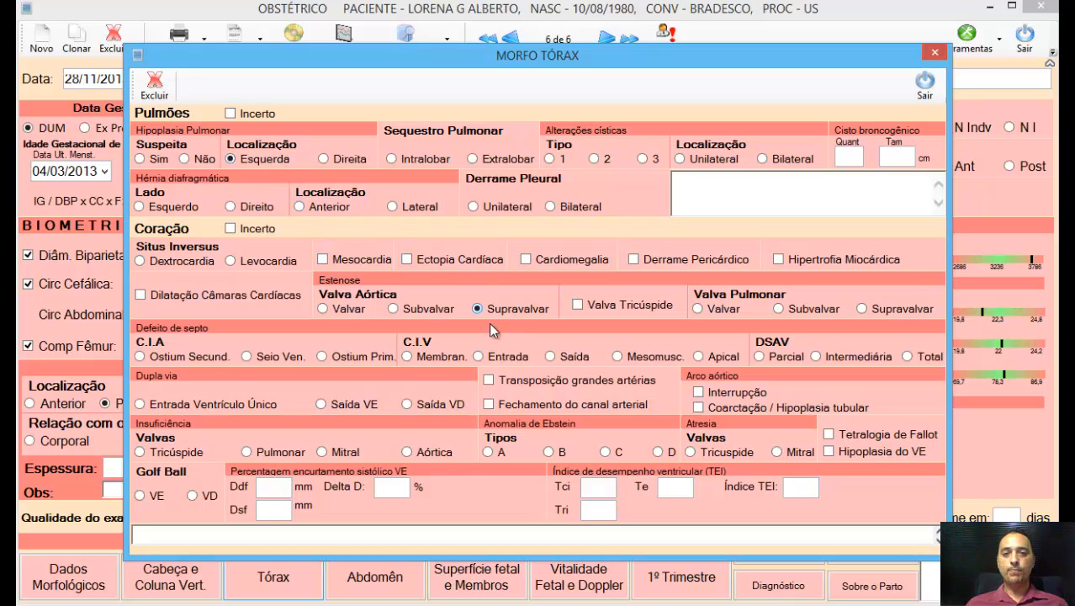
left_click(333, 405)
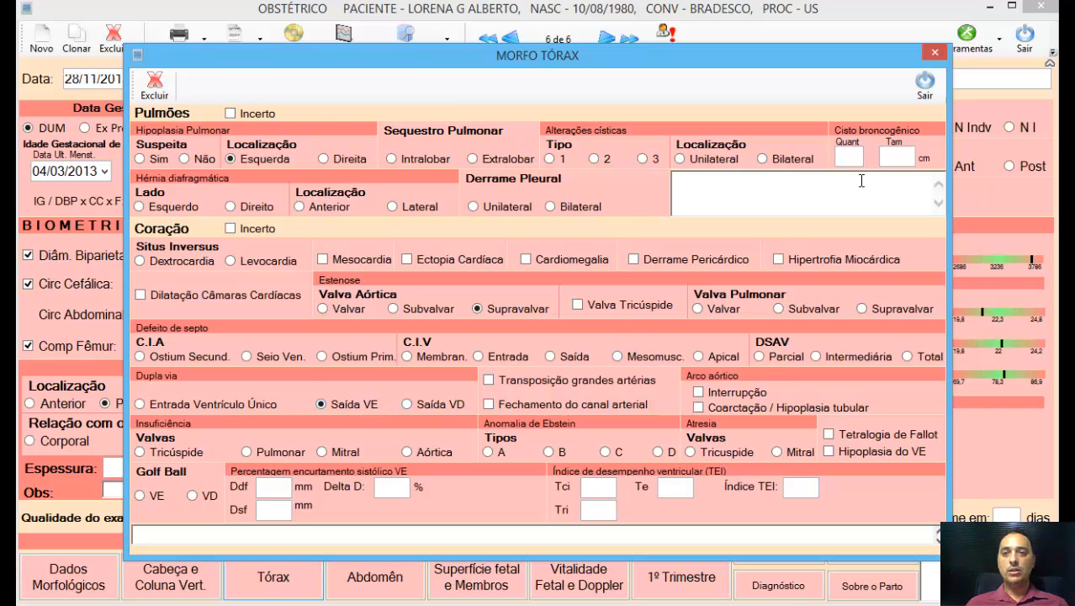
left_click(926, 87)
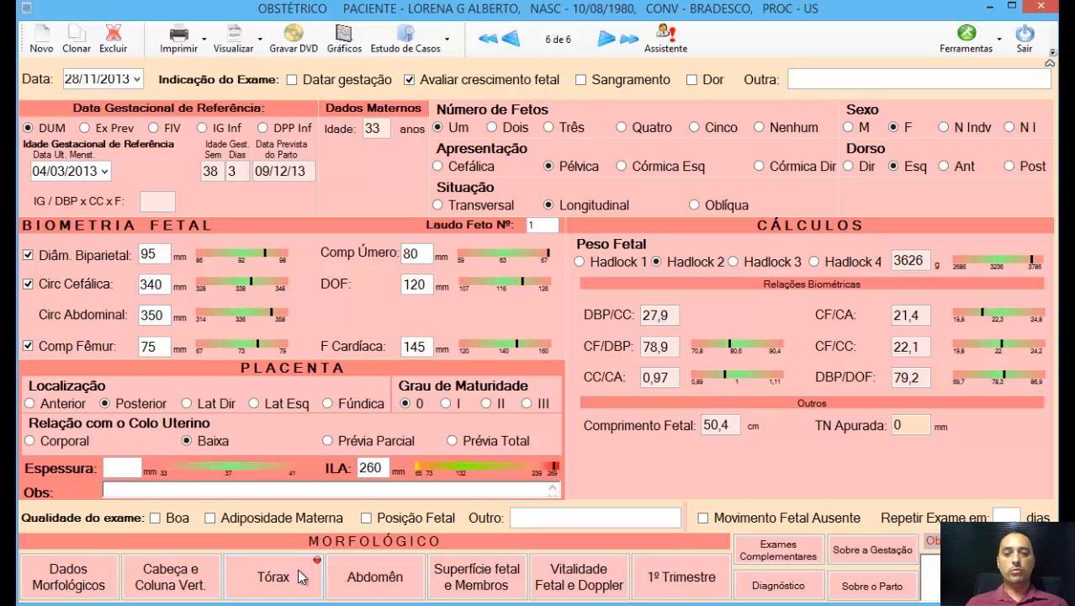
Step: In the abdomen morphology form, record Cisto de Colédoco, an Ileo-Jejunal obstruction and Cisto único for the kidneys
left_click(389, 577)
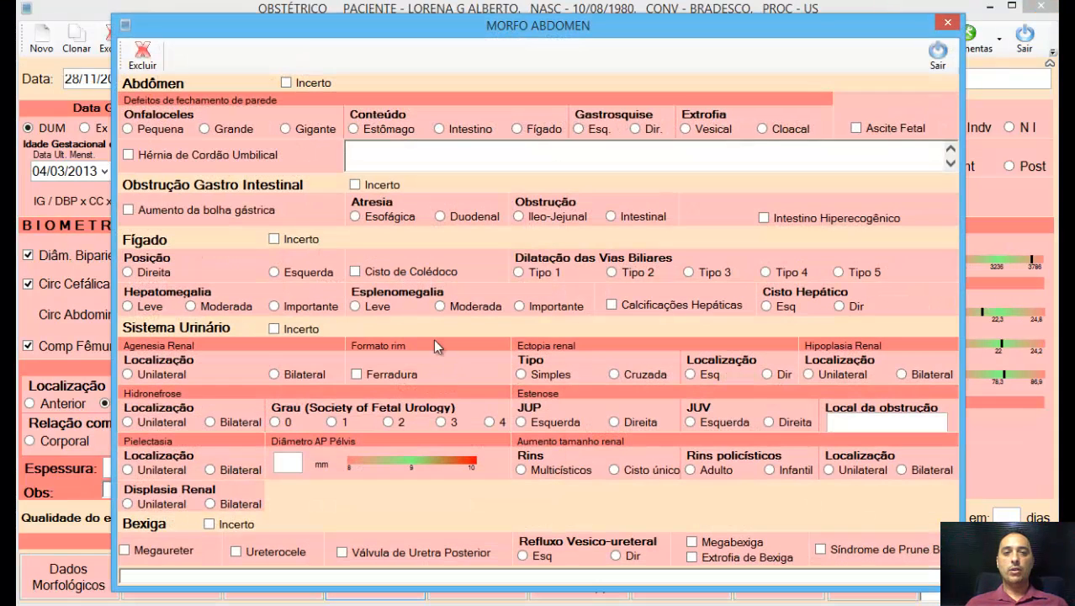
left_click(369, 271)
left_click(530, 218)
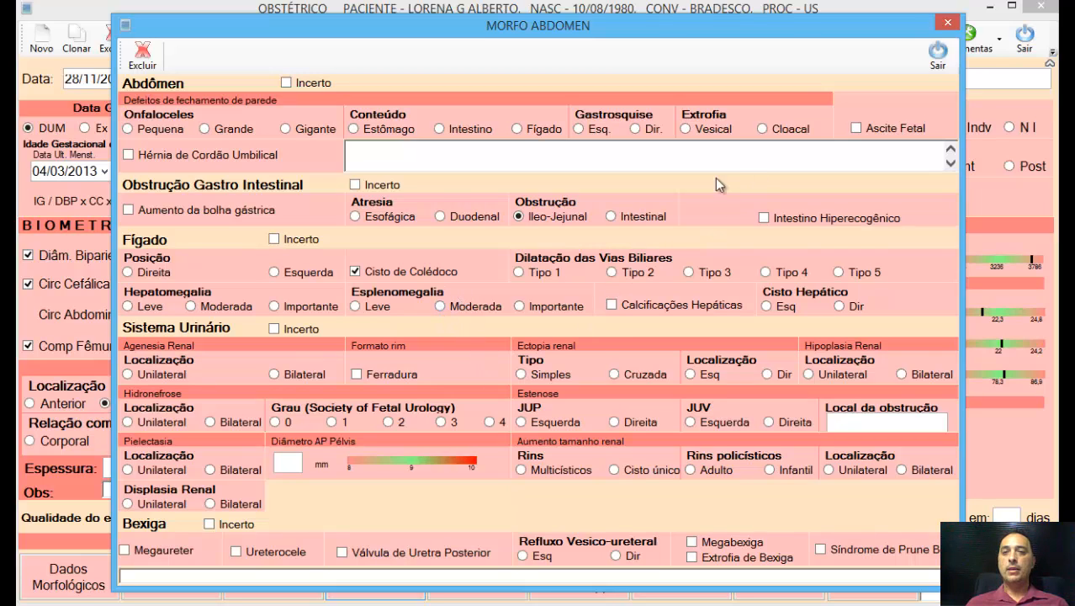
left_click(612, 472)
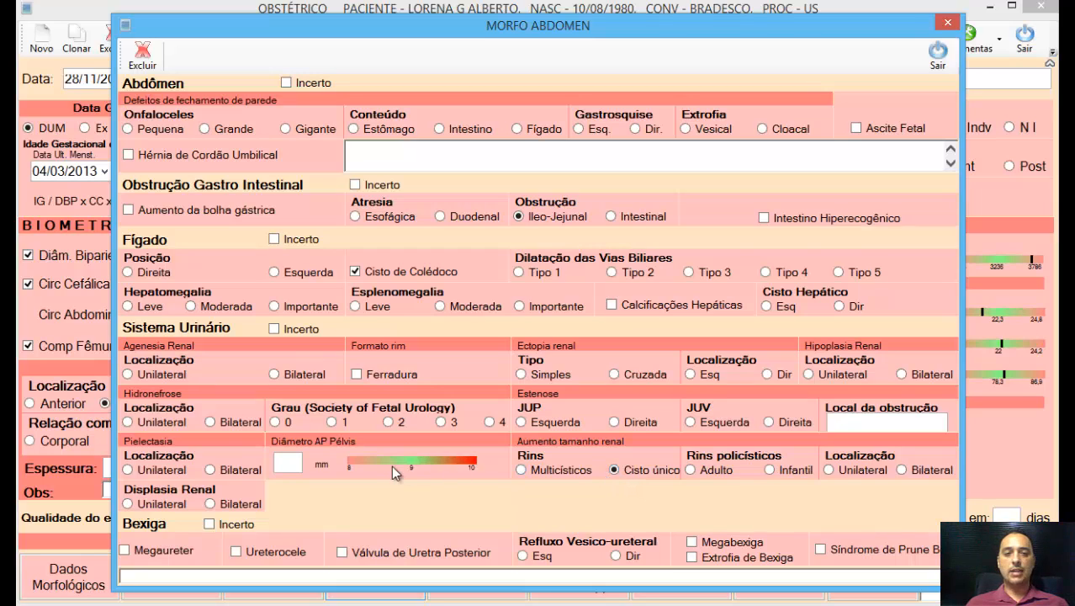
Step: Set the pyelectasis AP pelvis diameter (Diâmetro AP Pélvis) to 11 mm and close the abdomen form
mouse_move(436, 465)
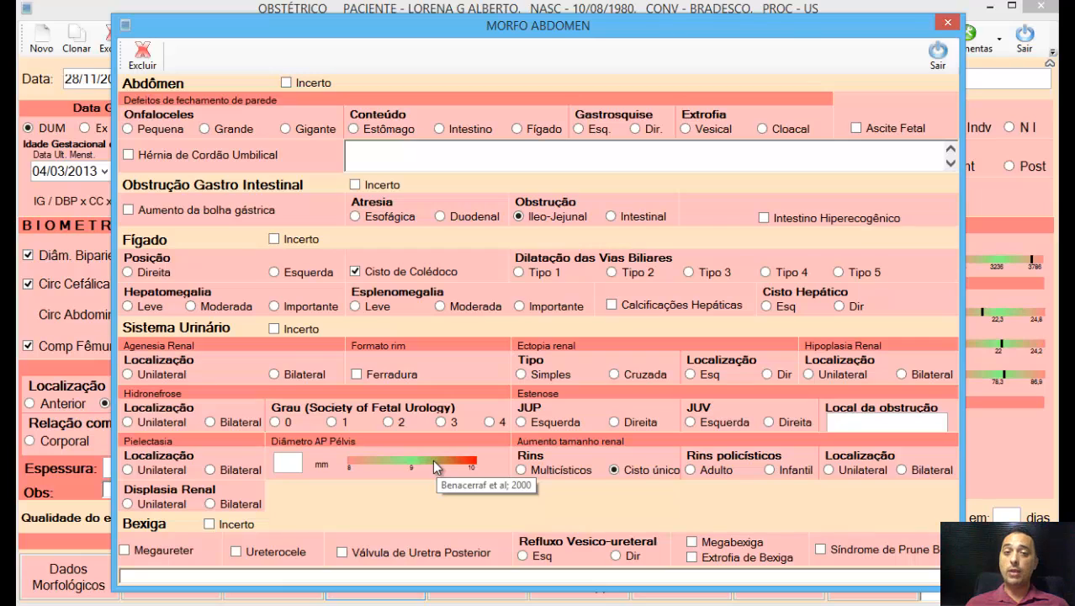
left_click(290, 461)
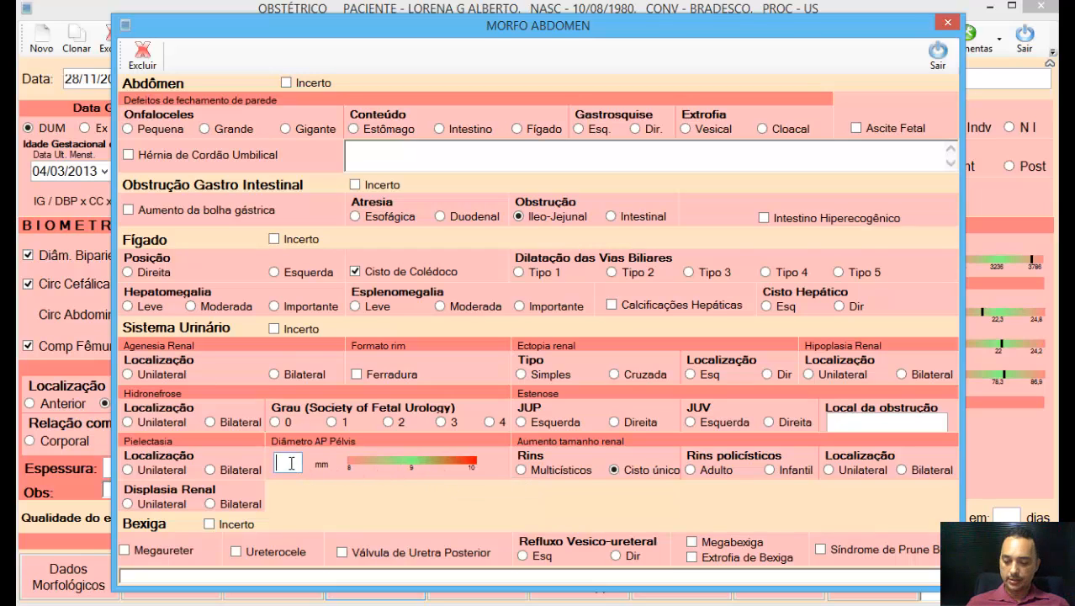
type("11")
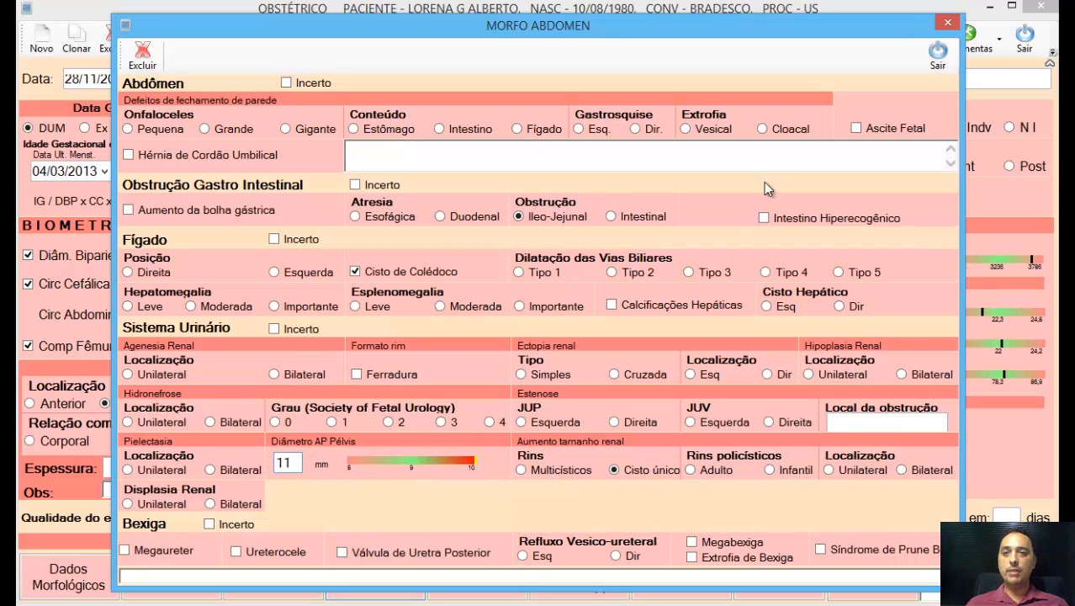
left_click(937, 54)
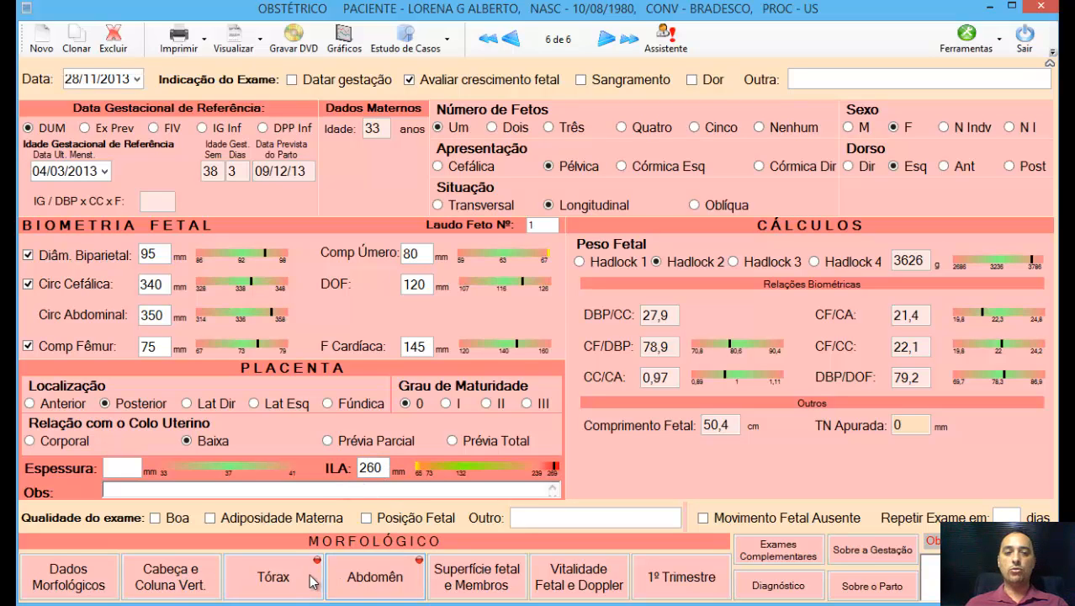
Step: Open the Dados Morfológicos form and set the transverse cerebellar diameter (Diâmetro Transv. Cerebelar) to 45 mm
left_click(92, 579)
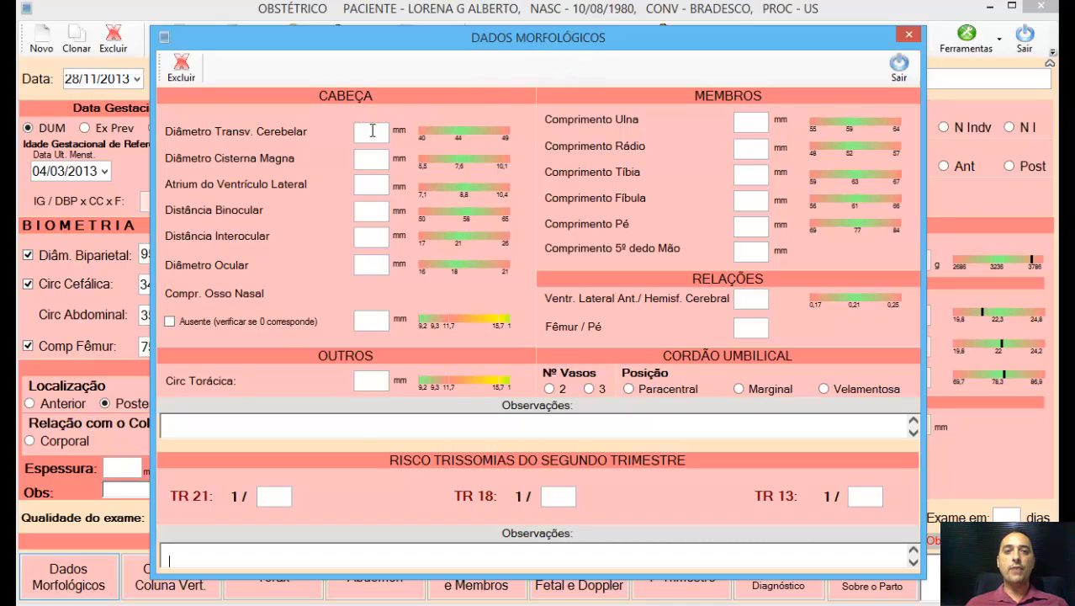
left_click(372, 131)
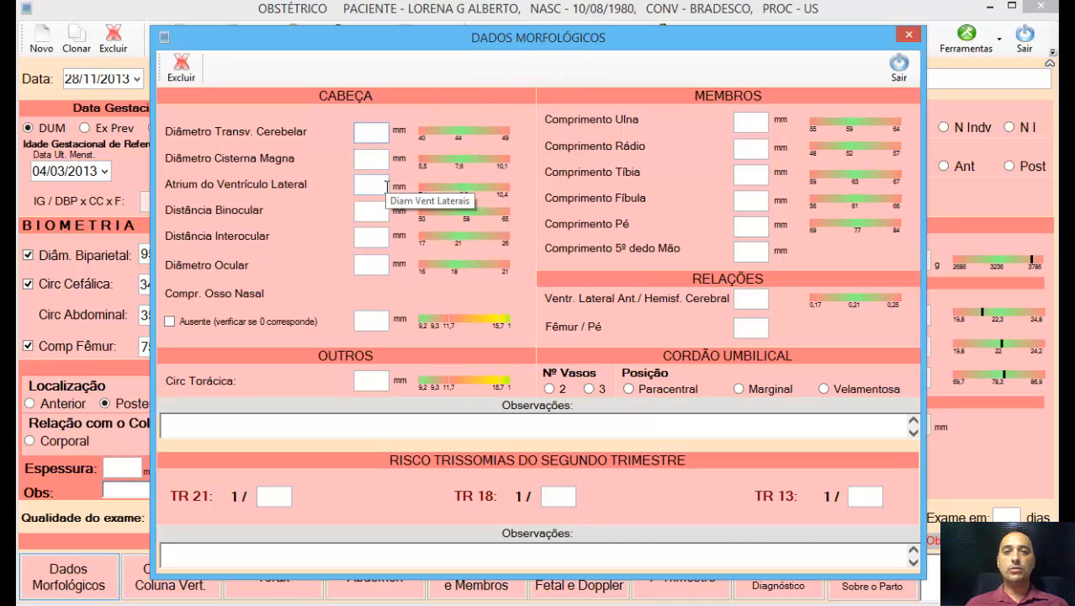
type("45")
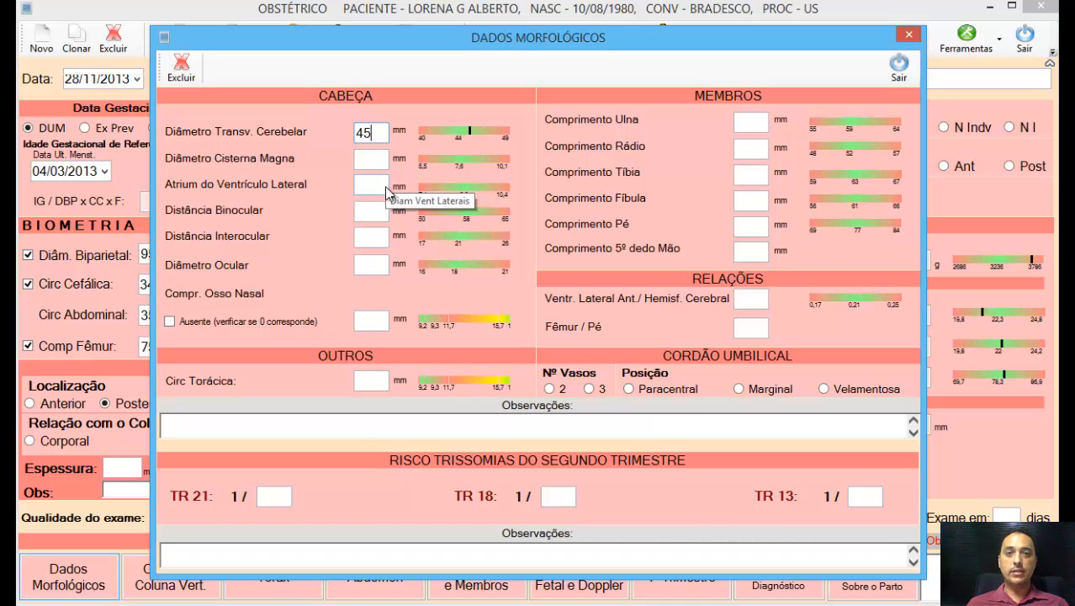
key("Tab")
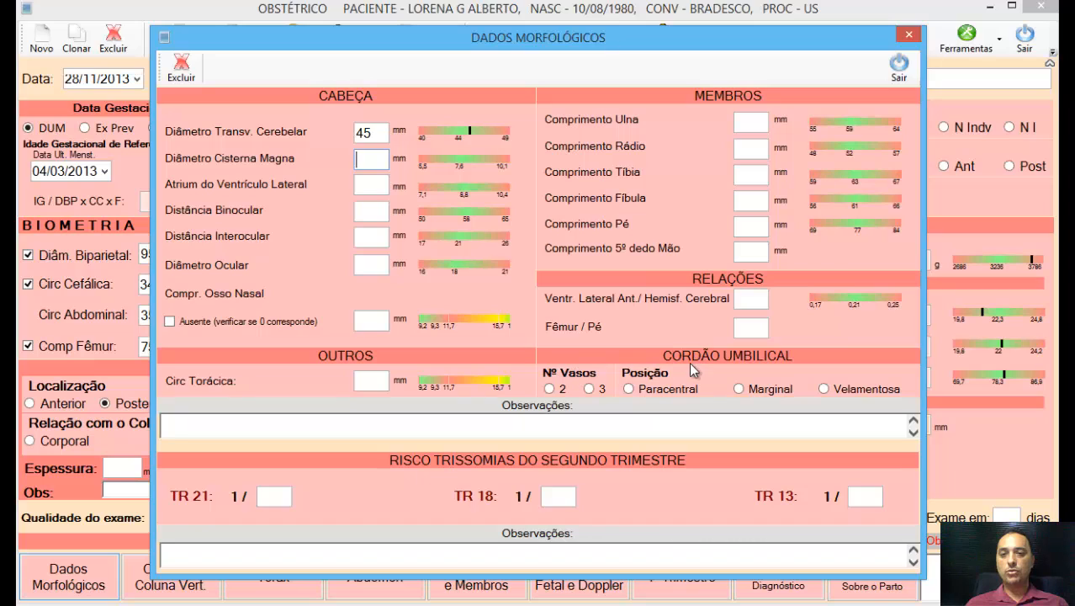
Step: Set the umbilical cord position to Marginal with 3 vessels, and close the morphological data form
left_click(741, 388)
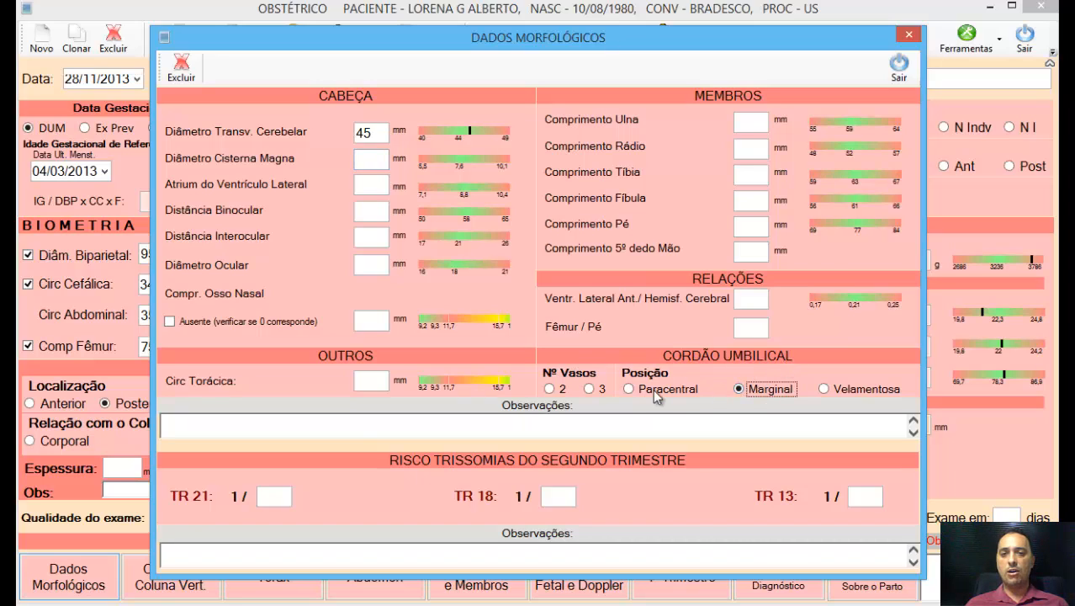
left_click(591, 390)
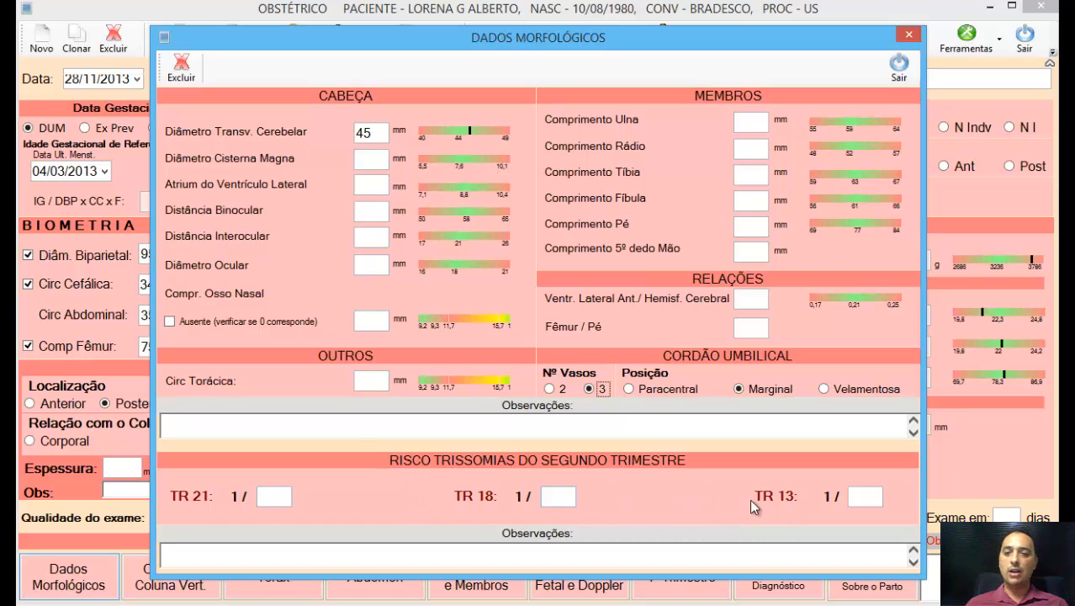
left_click(270, 502)
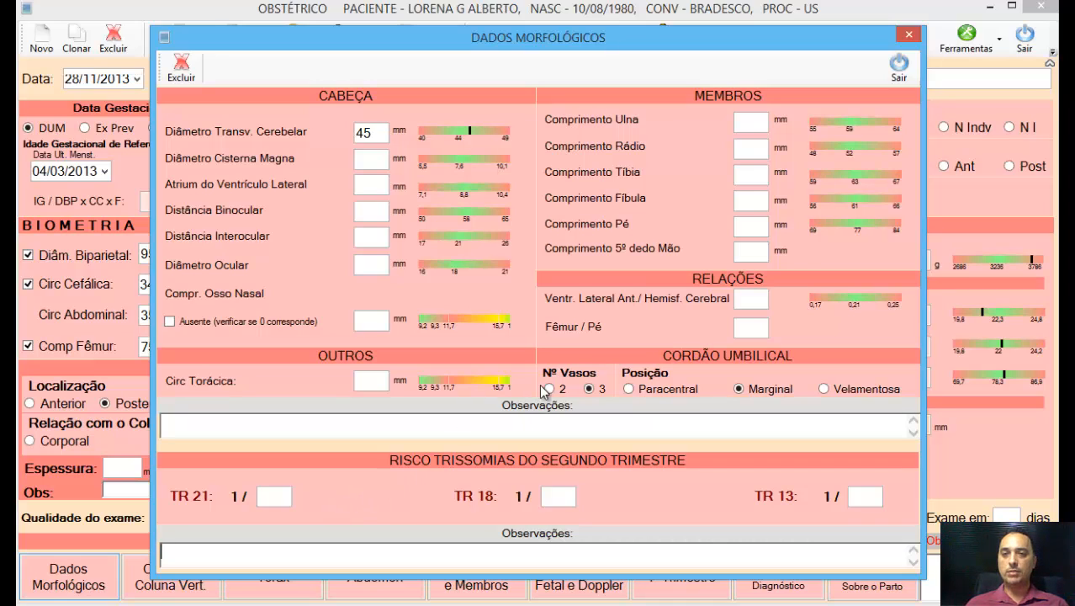
left_click(897, 69)
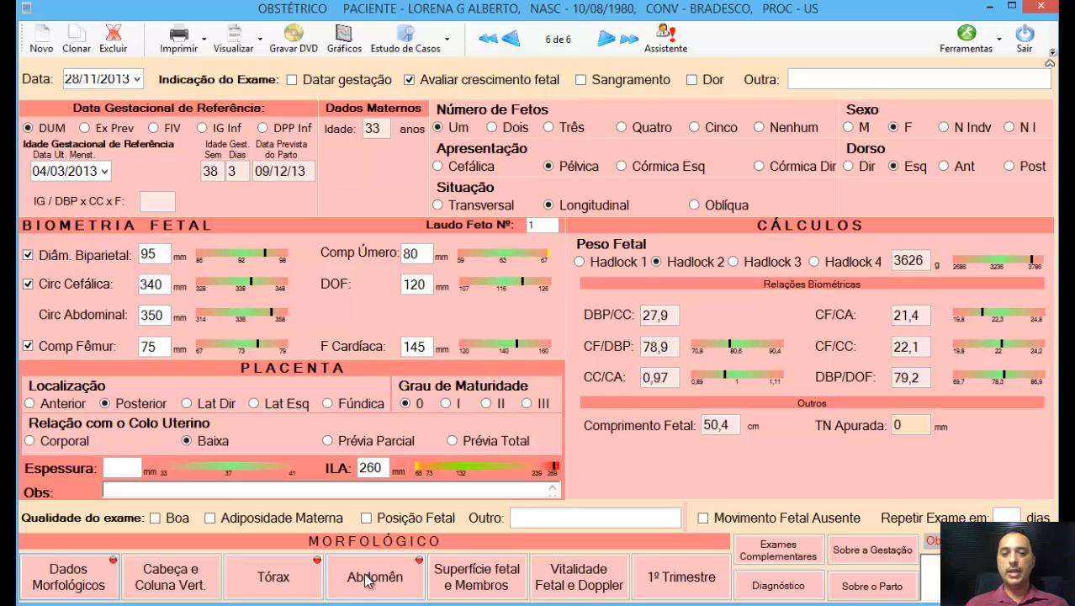
Step: View the first-trimester form (1º Trimestre), close it and return to the biparietal diameter in the fetal biometry
left_click(670, 579)
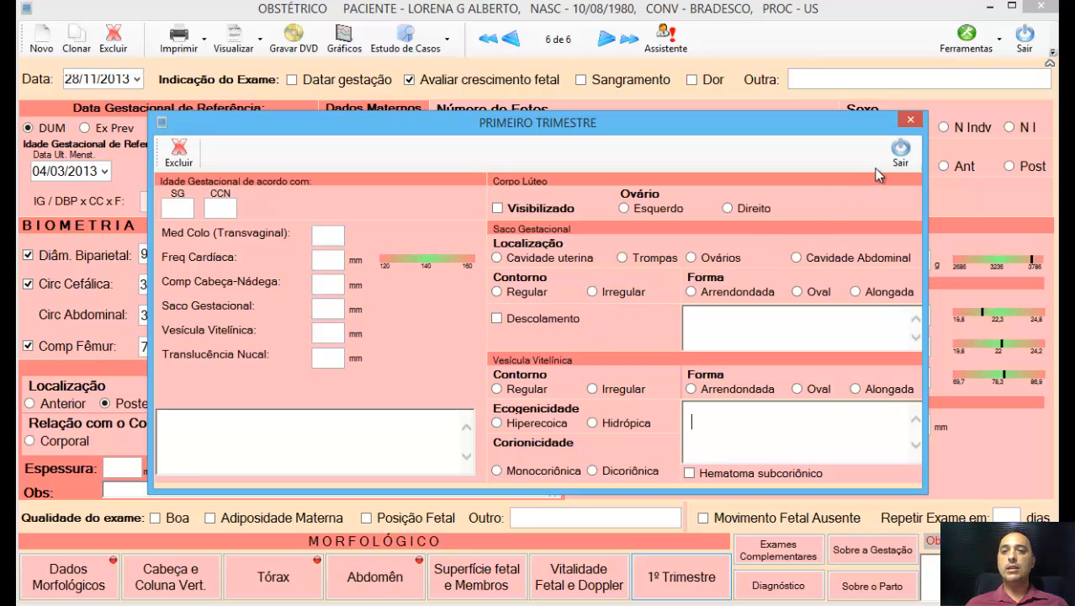
left_click(901, 152)
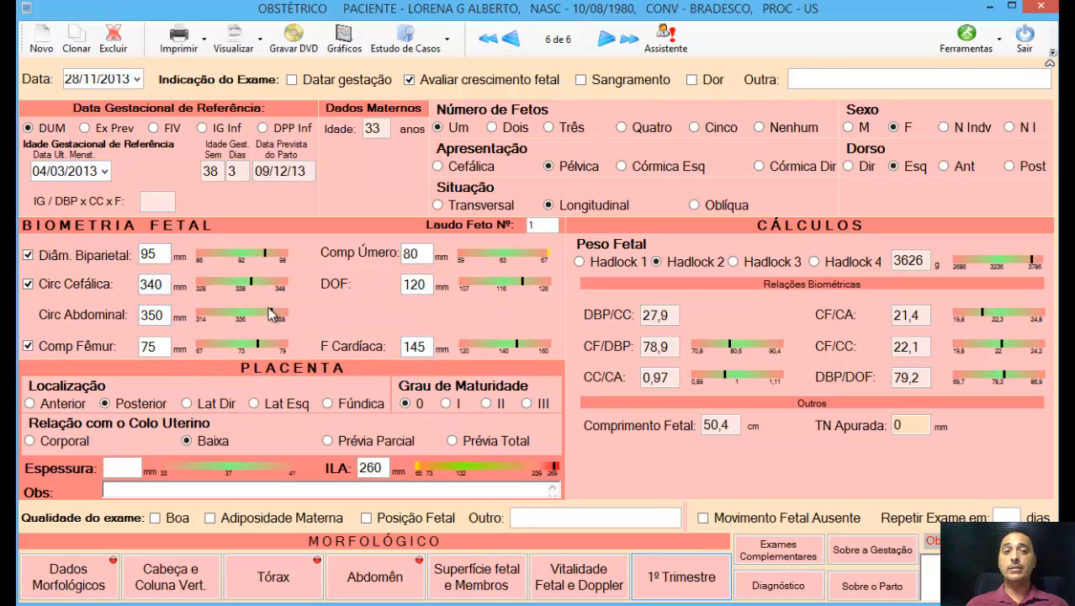
mouse_move(164, 256)
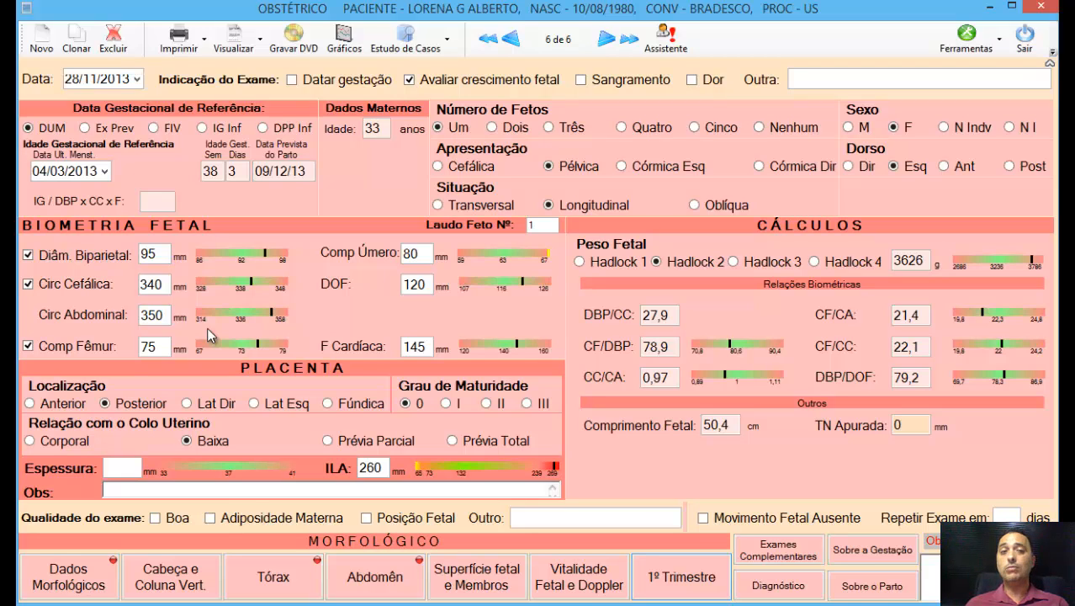
left_click(159, 255)
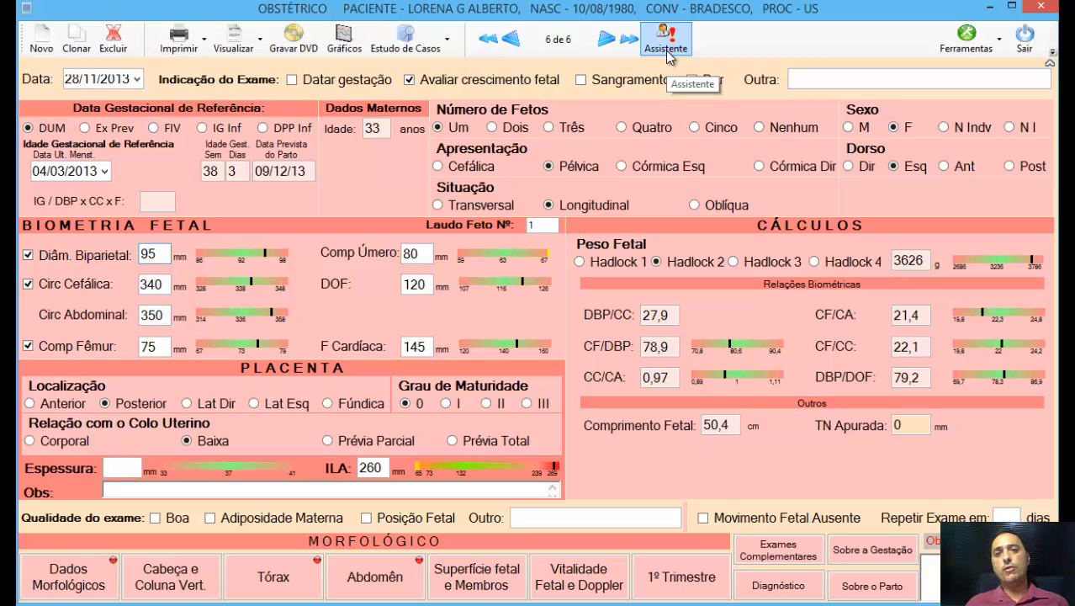
Step: Examine the message and conditions of the ILA abaixo relativo case under Obstétrico in Casos de Estudo, and close the window
left_click(448, 47)
left_click(442, 67)
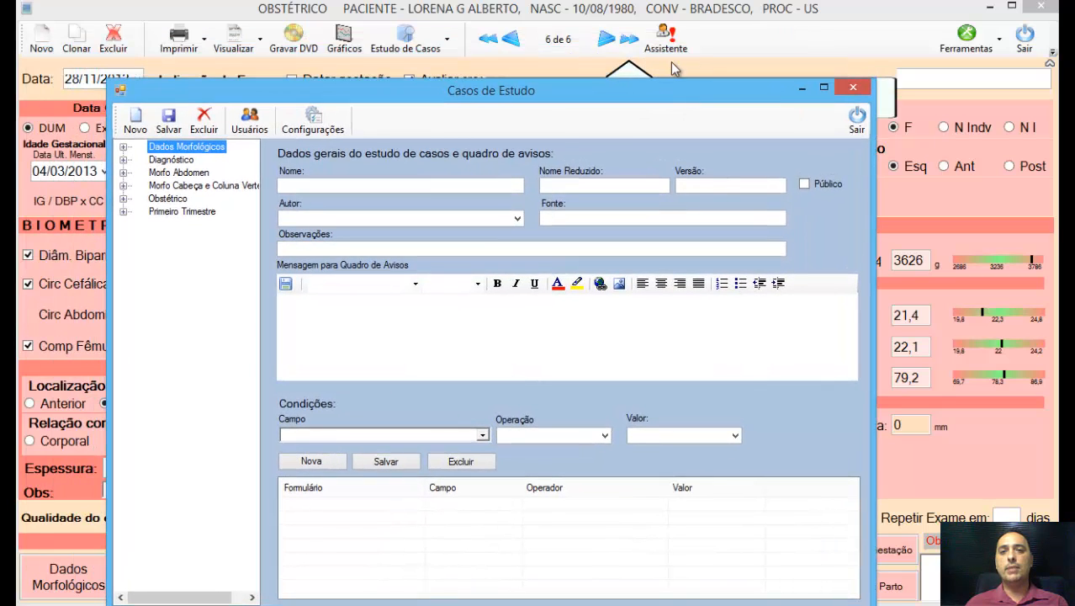
left_click(123, 199)
scroll(168, 269, "down", 4)
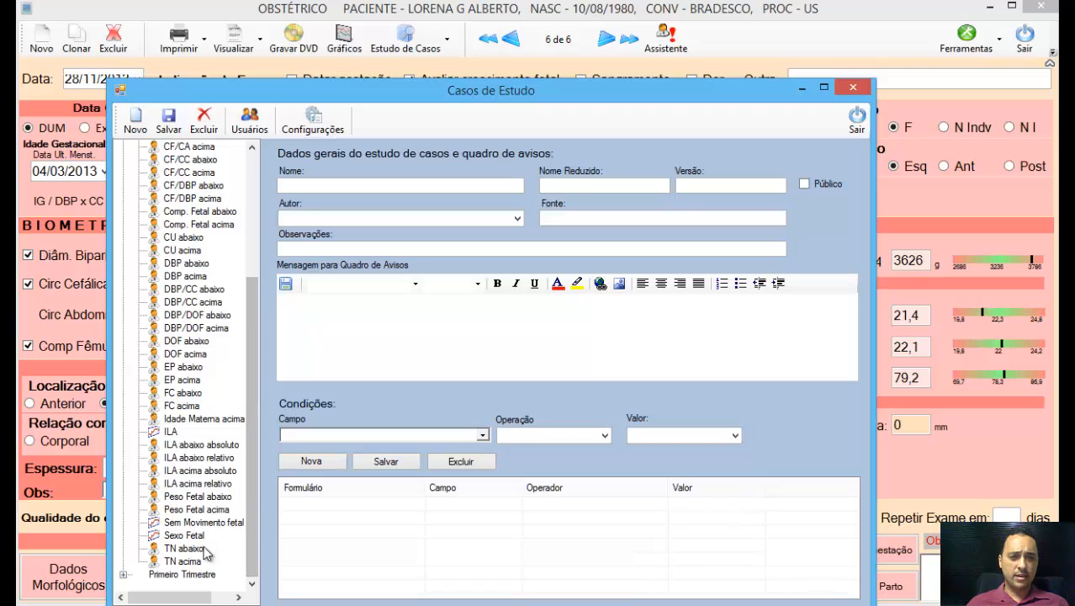
left_click(205, 459)
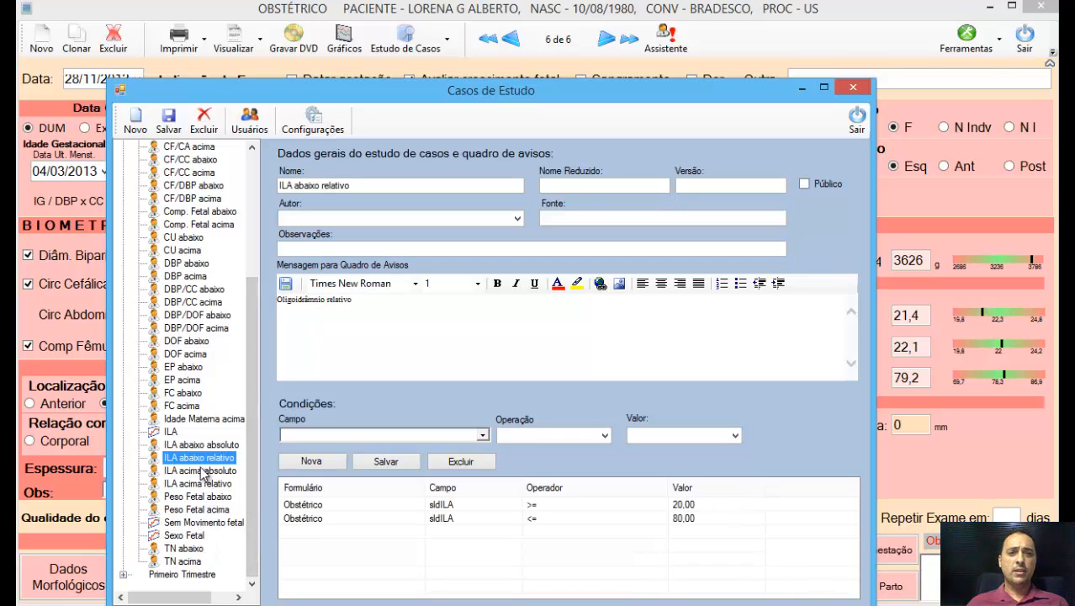
left_click(408, 317)
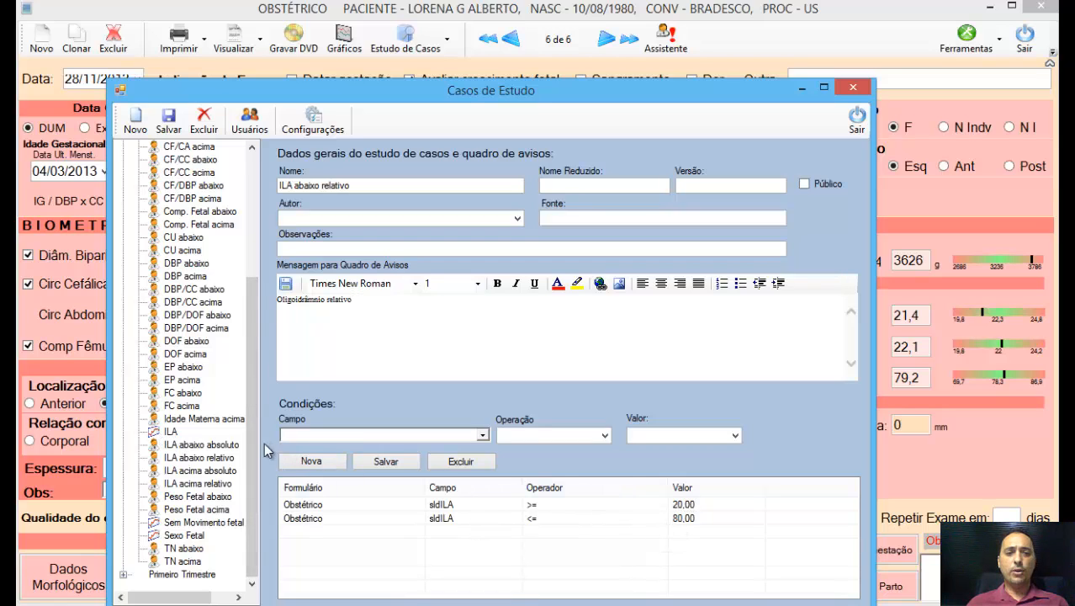
left_click_drag(255, 444, 253, 312)
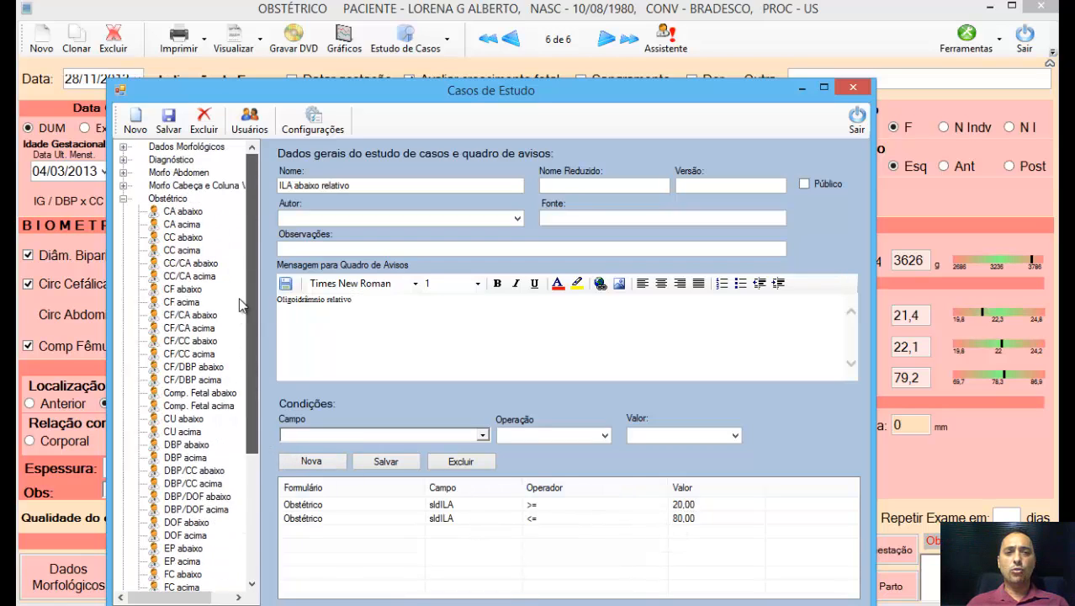
left_click(123, 198)
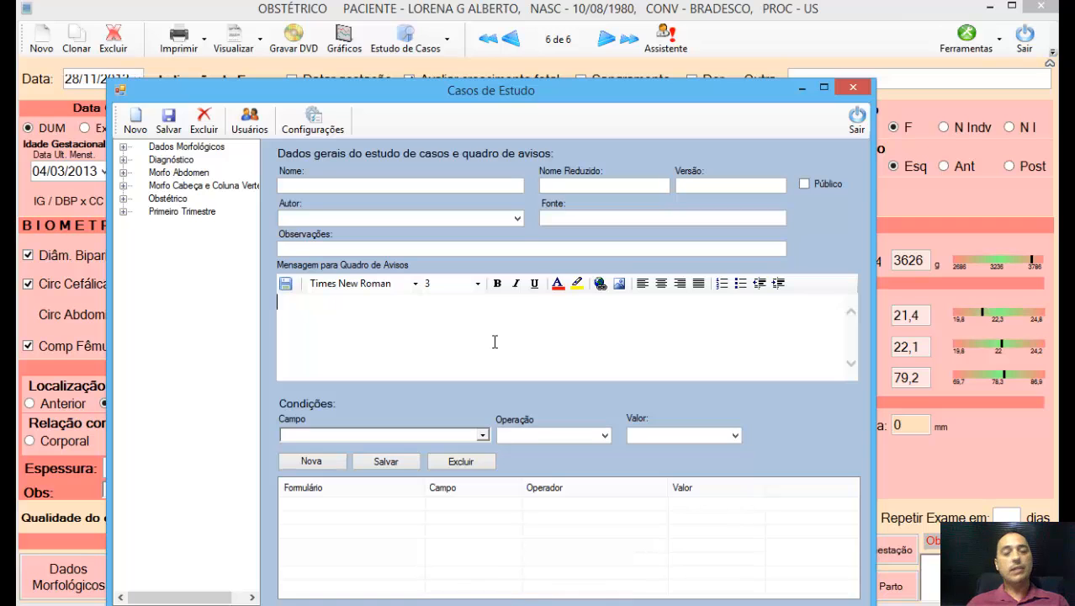
left_click(857, 111)
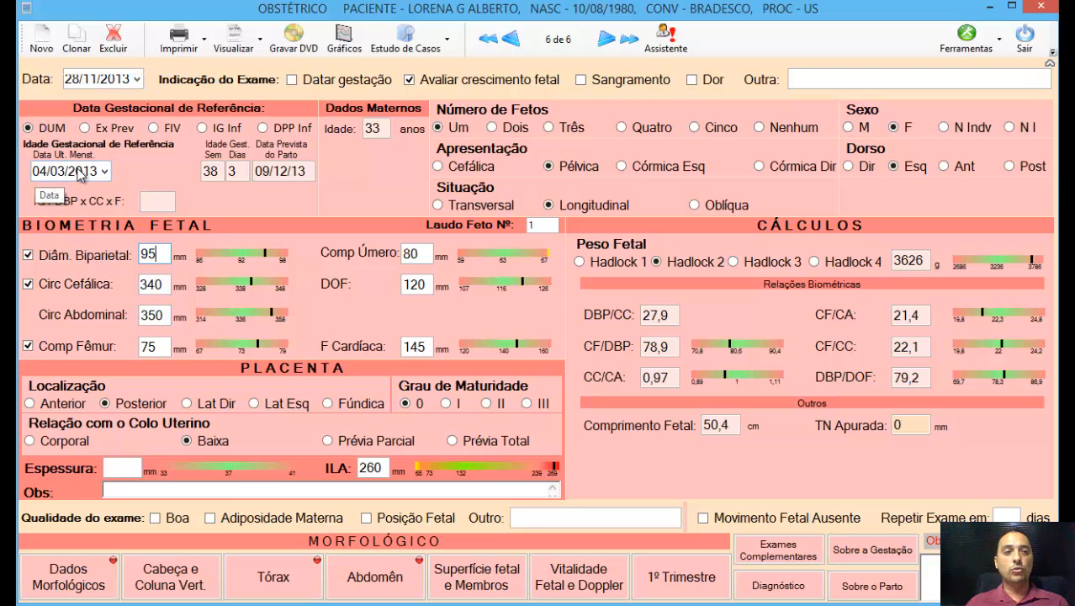
Step: Try Ex Prev, FIV and IG Inf as the gestational date reference and return to DUM
left_click(107, 130)
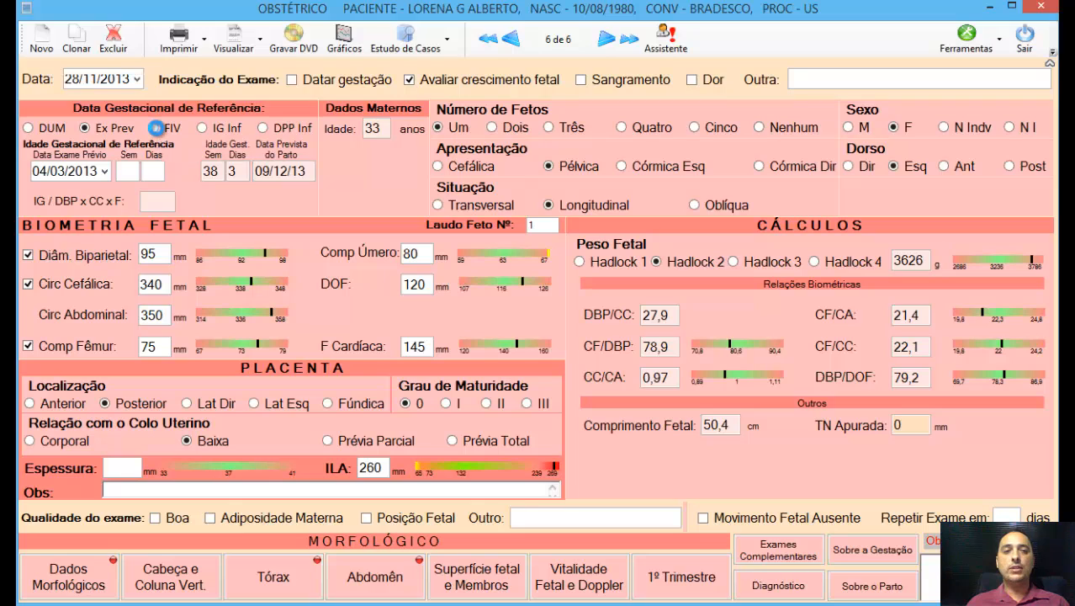
left_click(156, 128)
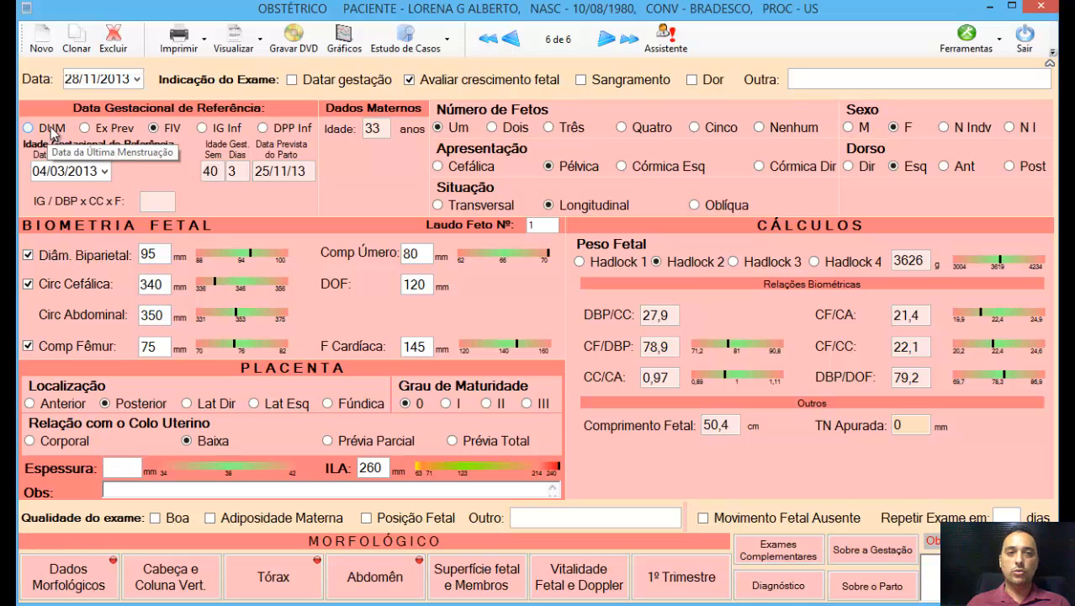
left_click(204, 129)
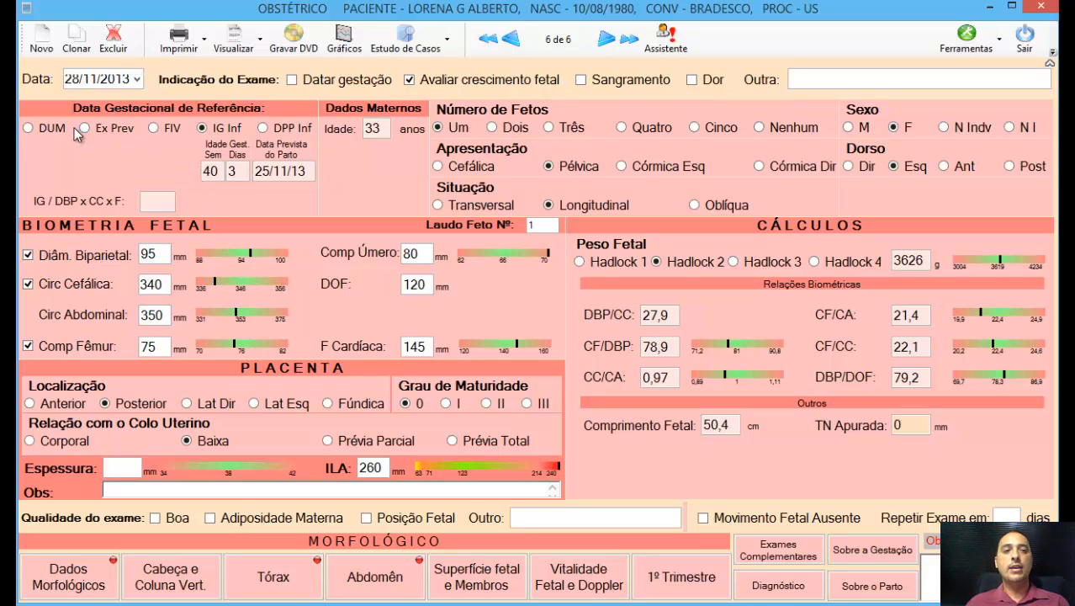
left_click(47, 128)
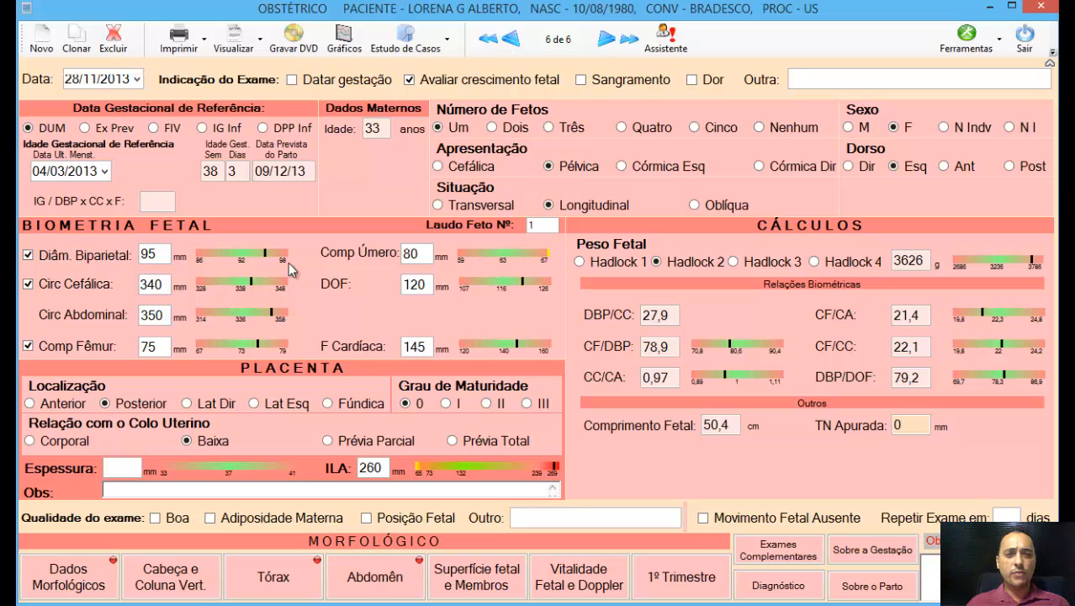
Step: Set the gestational date reference to FIV and mark the exam quality as Boa
left_click(154, 128)
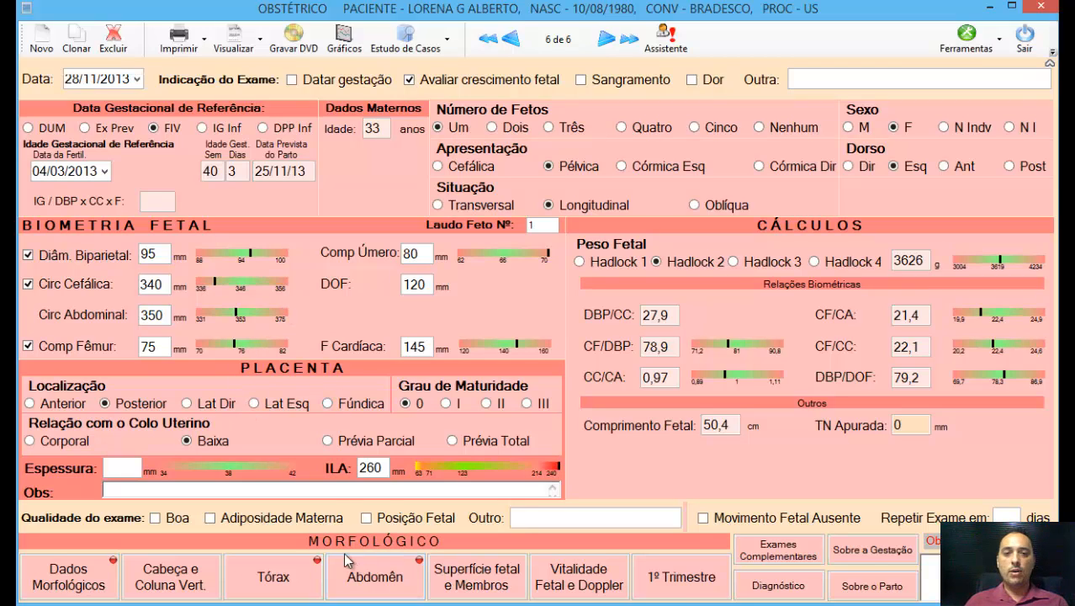
left_click(156, 518)
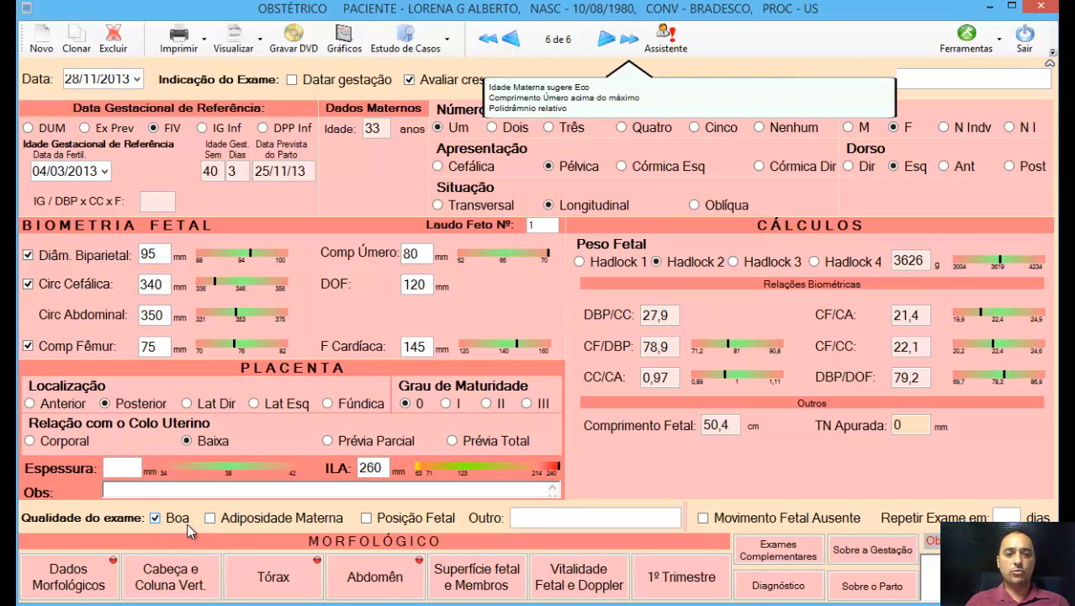
Step: Review the Assistente alerts for this exam and dismiss them
left_click(603, 108)
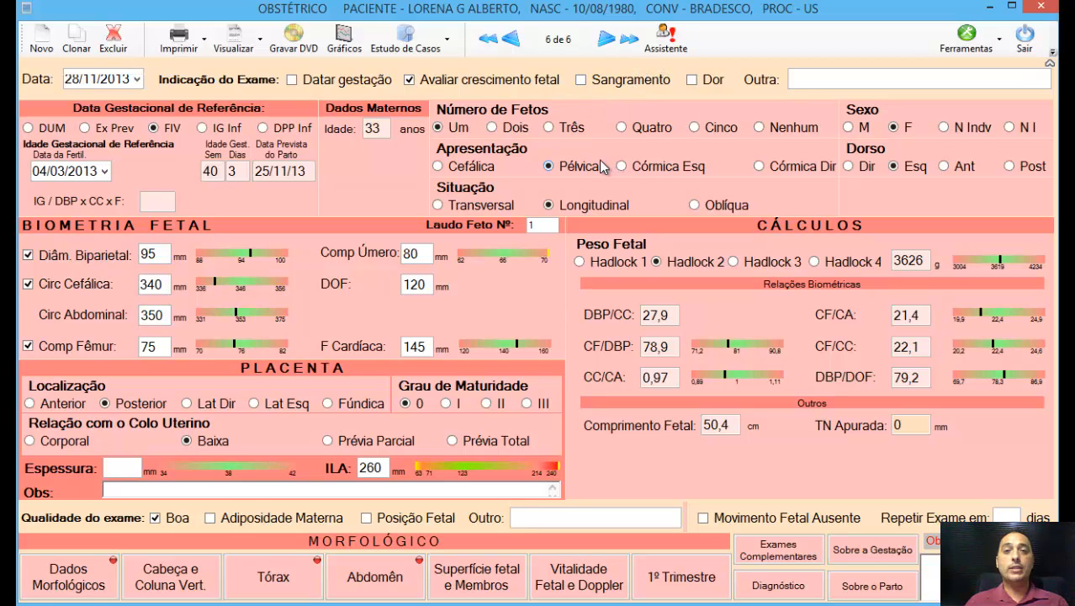
left_click(667, 46)
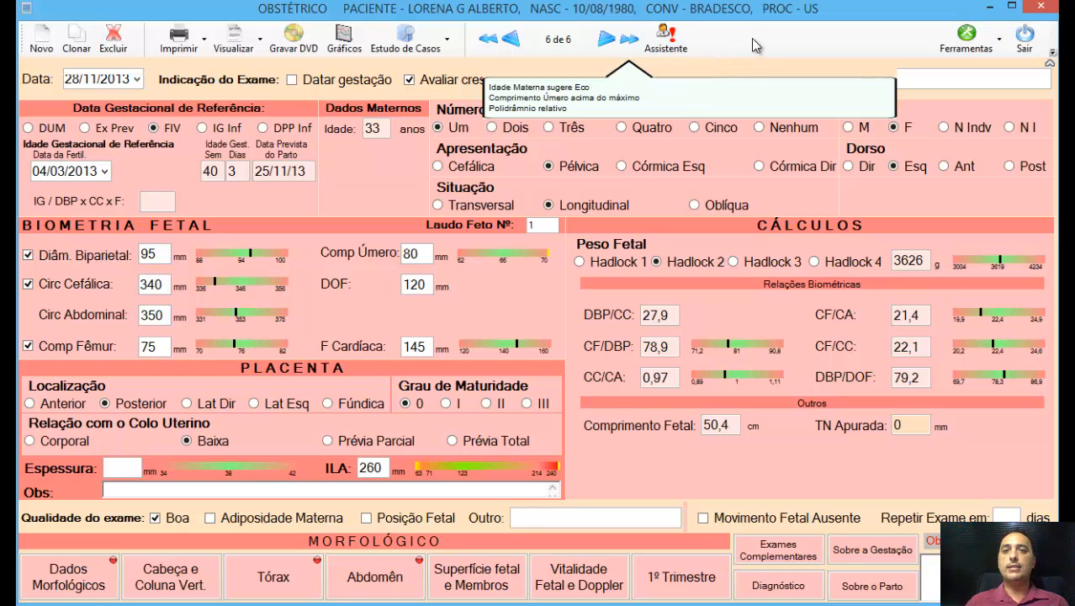
left_click(666, 38)
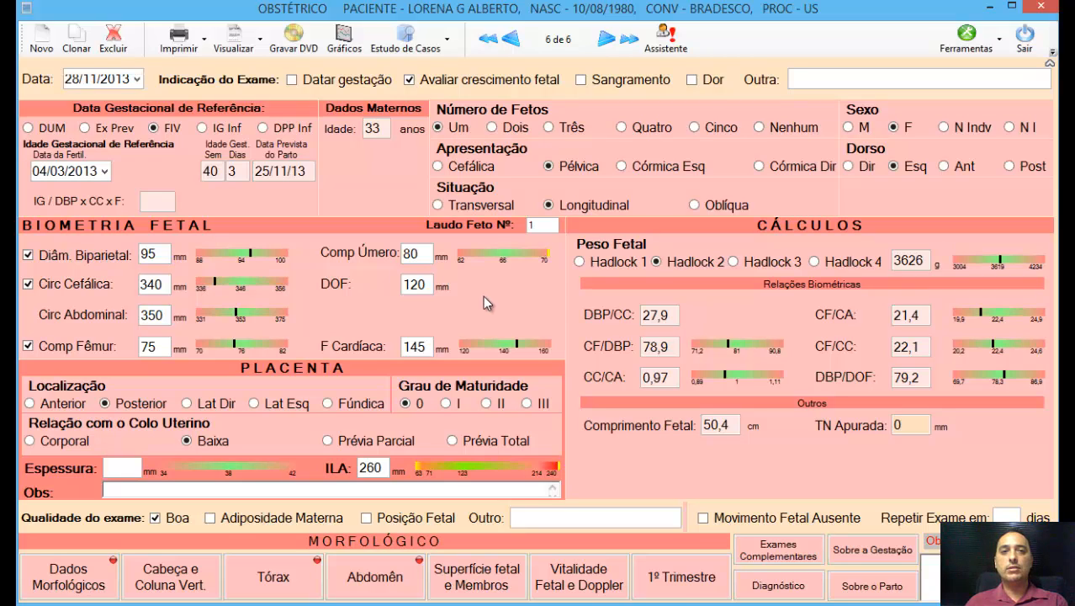
Step: View the case studies listed under Estudo de Casos and leave the list without choosing one
mouse_move(466, 254)
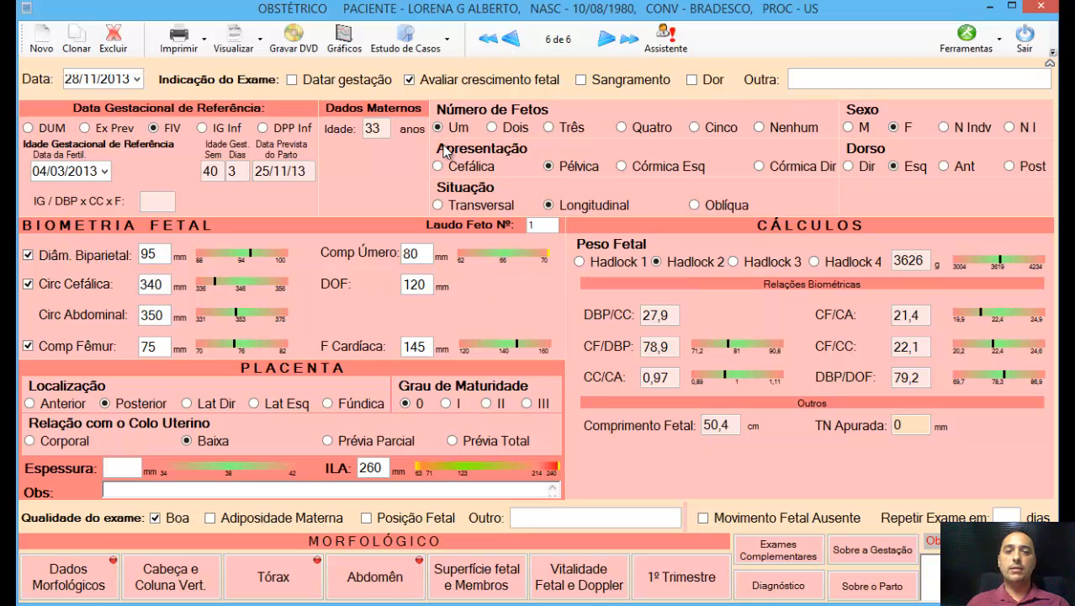
left_click(448, 38)
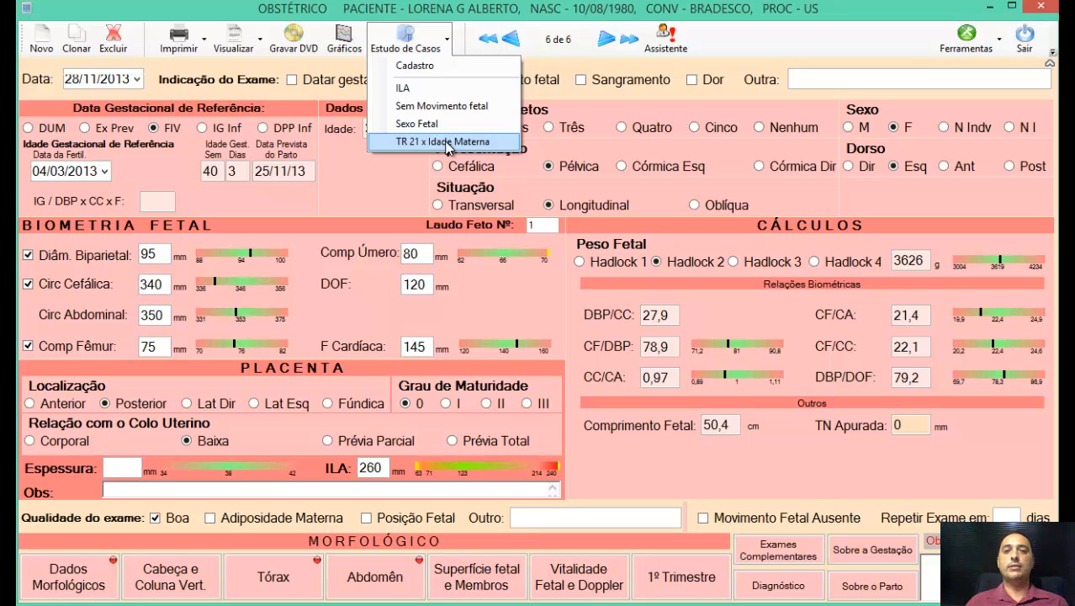
left_click(483, 287)
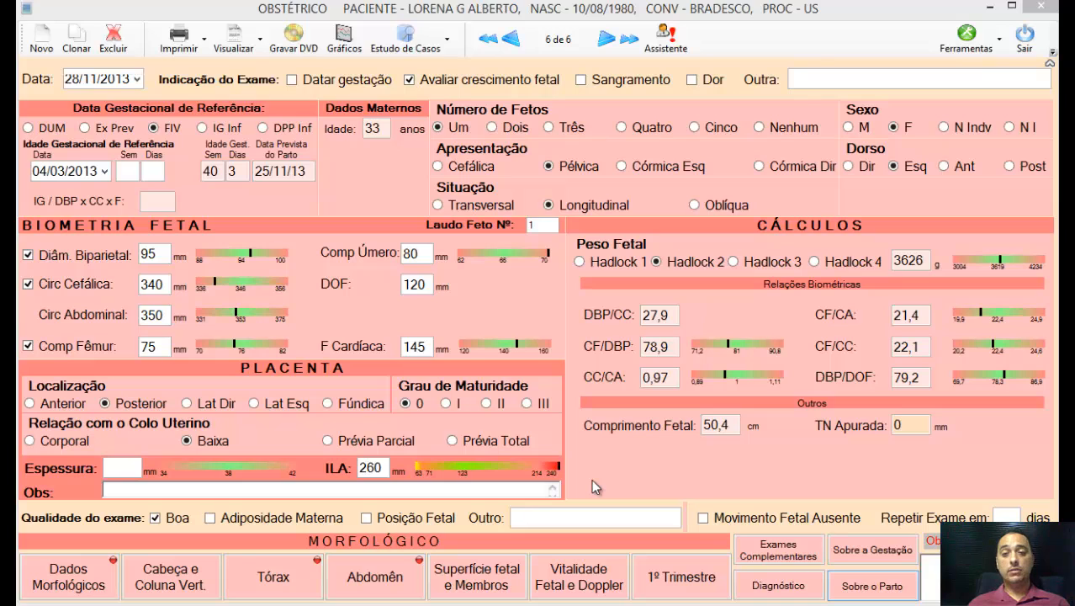
Step: View the 1º Trimestre form and the Vitalidade Fetal e Doppler form, closing each one
left_click(675, 574)
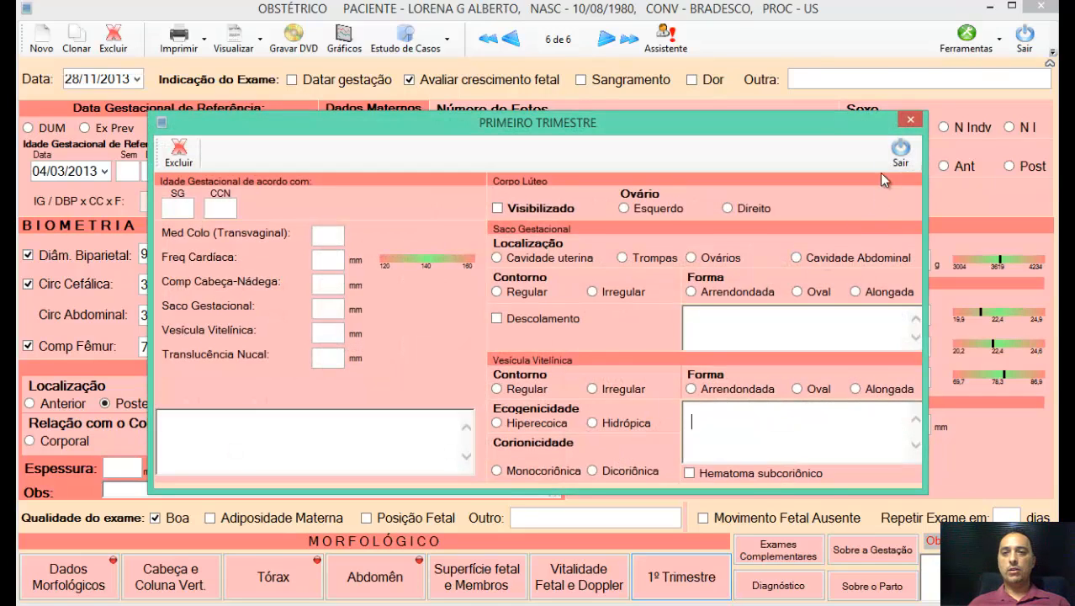
left_click(911, 119)
left_click(577, 582)
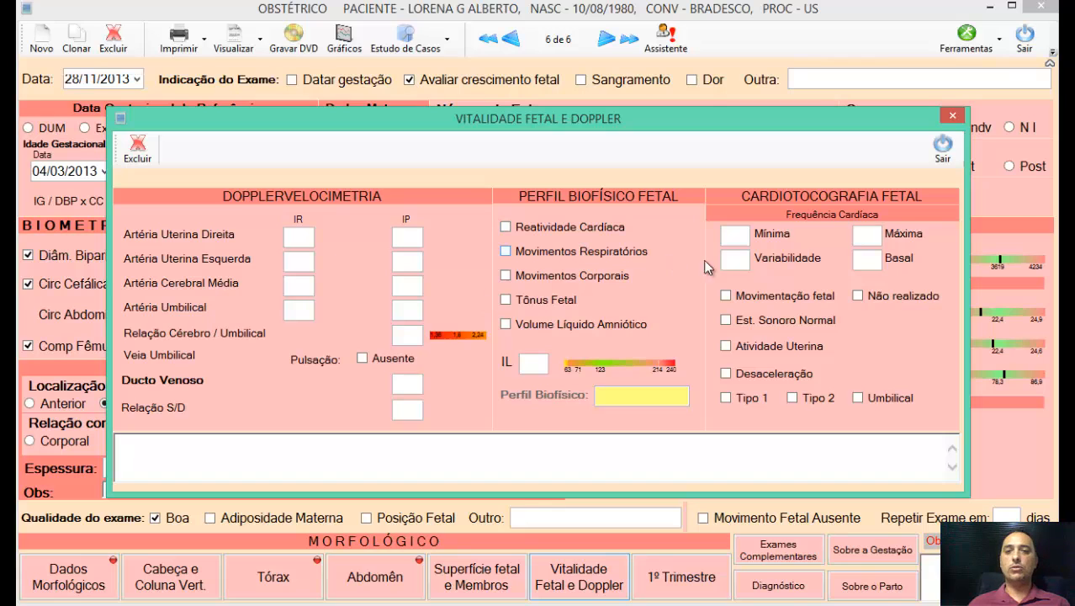
left_click(953, 116)
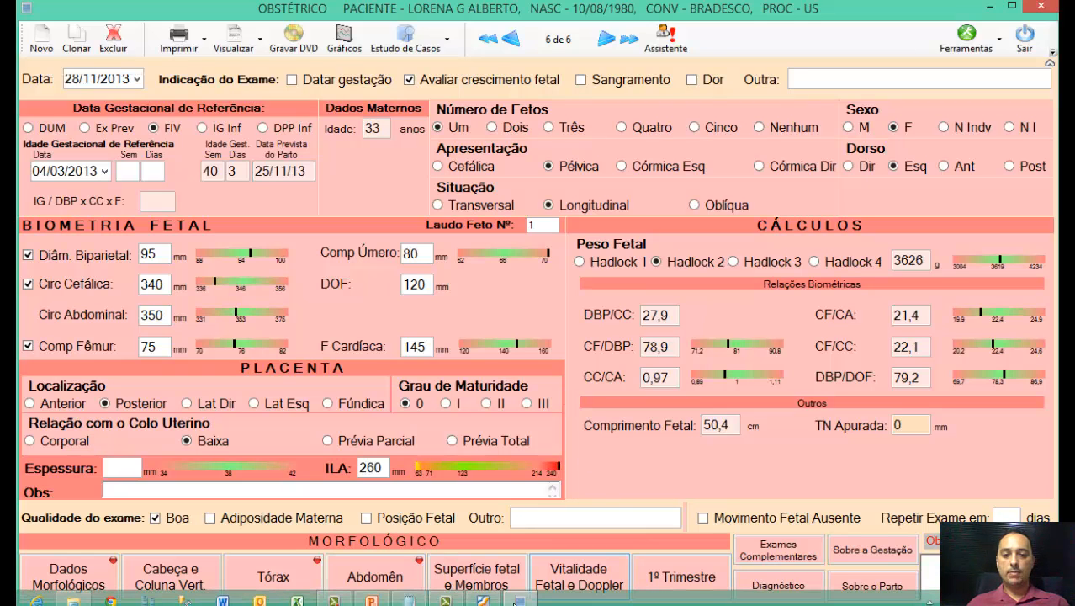
Step: Switch to Foxit Reader, enlarge its window, and review the Ecografia Obstétrica com Estudo Morfológico Fetal report
left_click(519, 600)
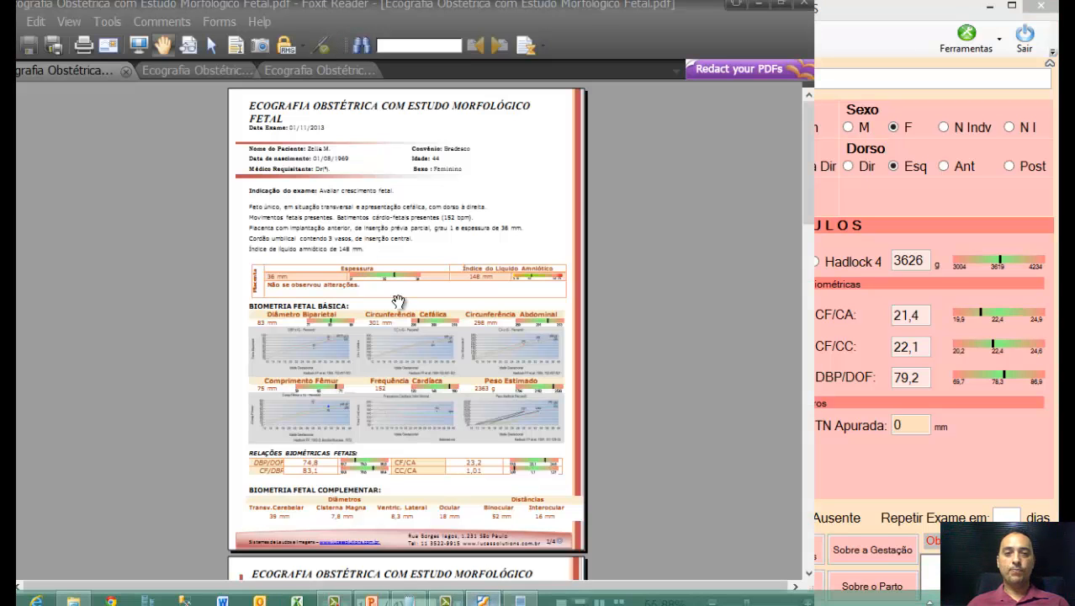
left_click(780, 7)
left_click(778, 32)
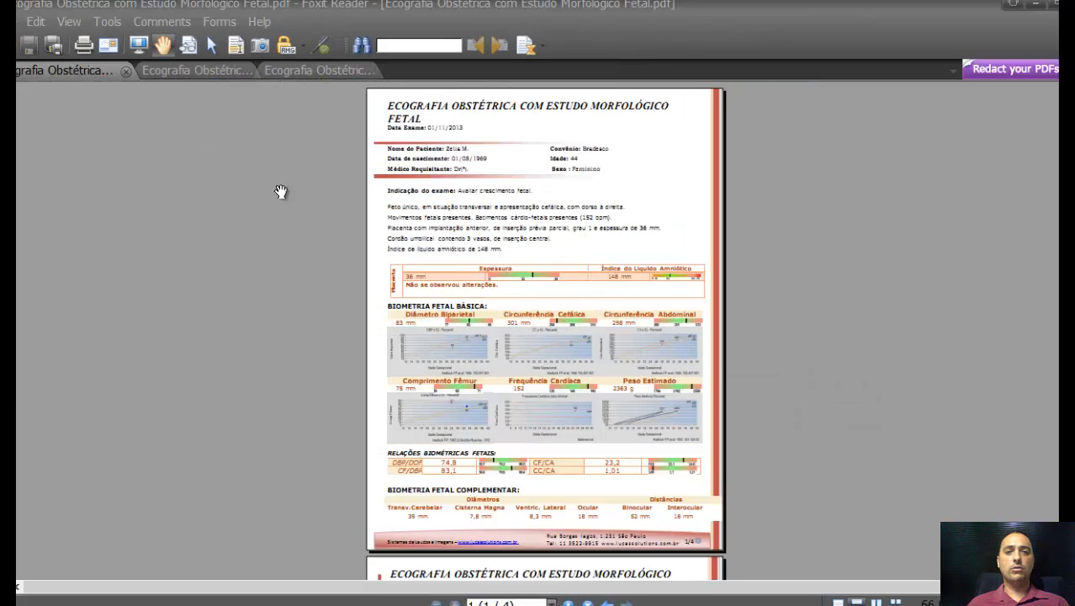
scroll(341, 270, "down", 10)
scroll(342, 270, "down", 5)
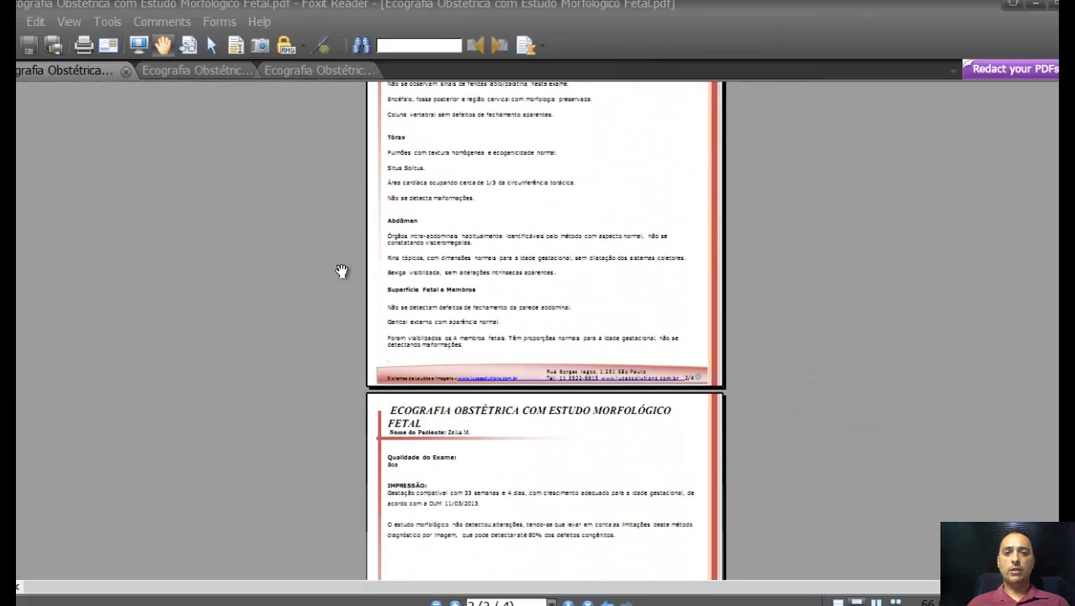
scroll(341, 270, "up", 2)
scroll(341, 270, "up", 8)
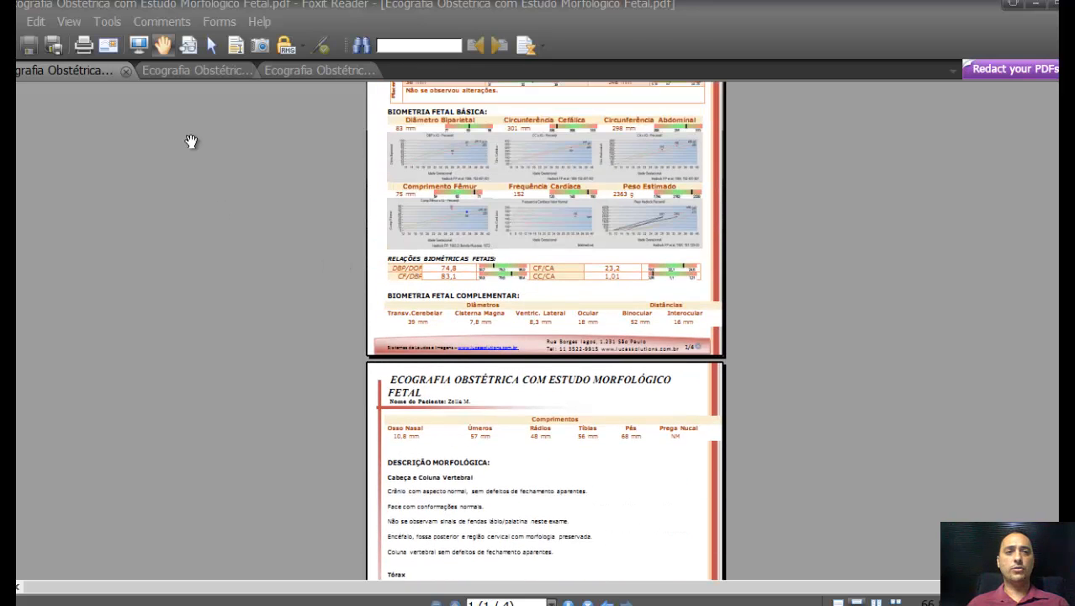
Step: Review the findings and impression in the Ecografia Obstétrica Transvaginal report
left_click(204, 69)
scroll(255, 236, "down", 1)
scroll(255, 236, "down", 3)
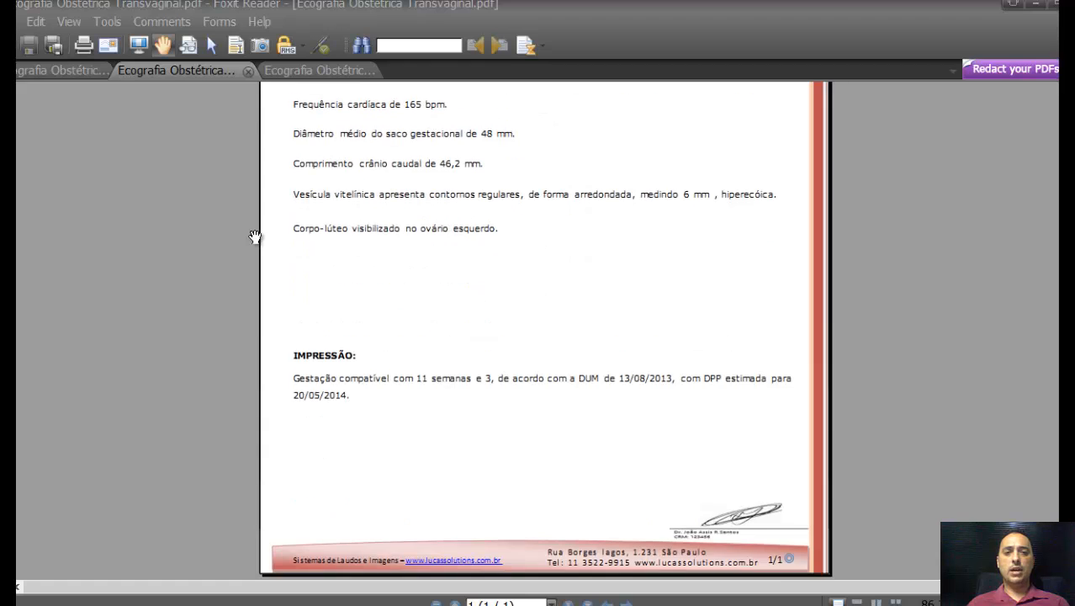
scroll(255, 237, "up", 5)
scroll(255, 237, "down", 5)
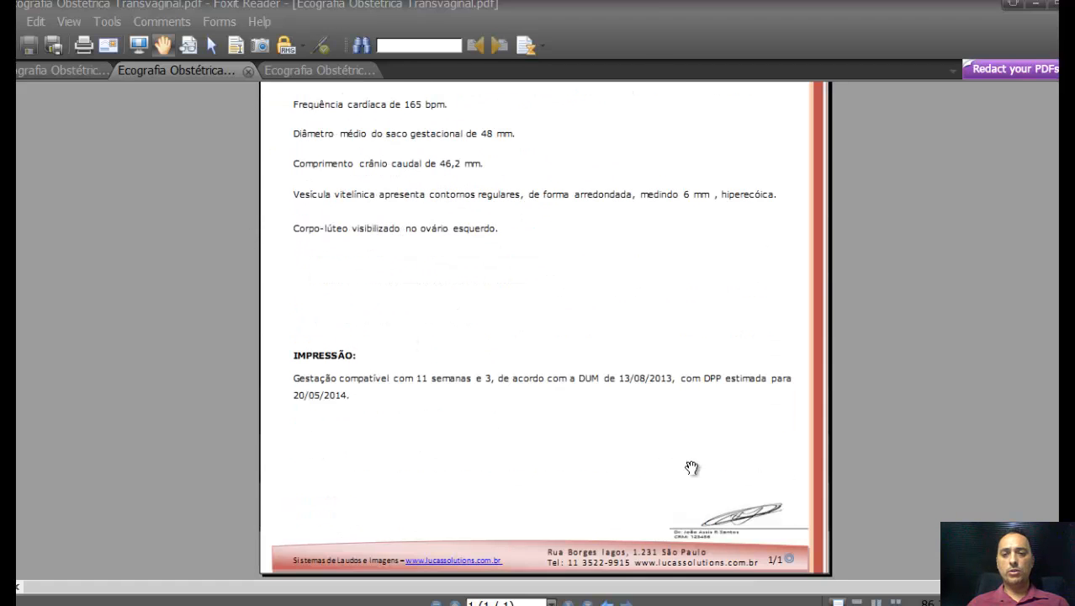
scroll(216, 217, "up", 5)
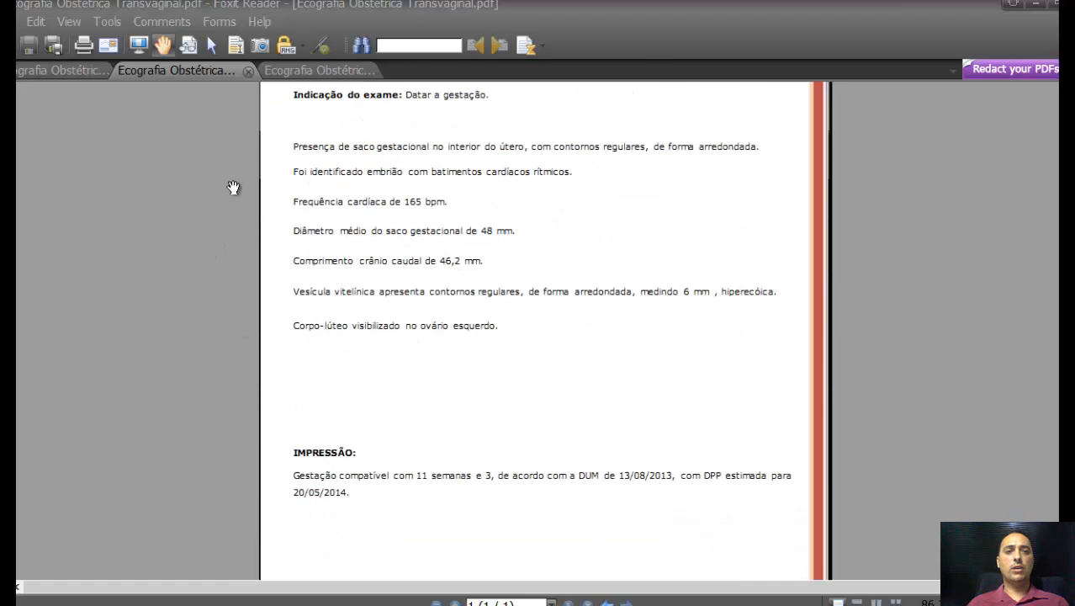
Step: Review both pages of the Ecografia Obstétrica Simples report and close Foxit Reader with all its documents
left_click(294, 71)
scroll(281, 321, "up", 6)
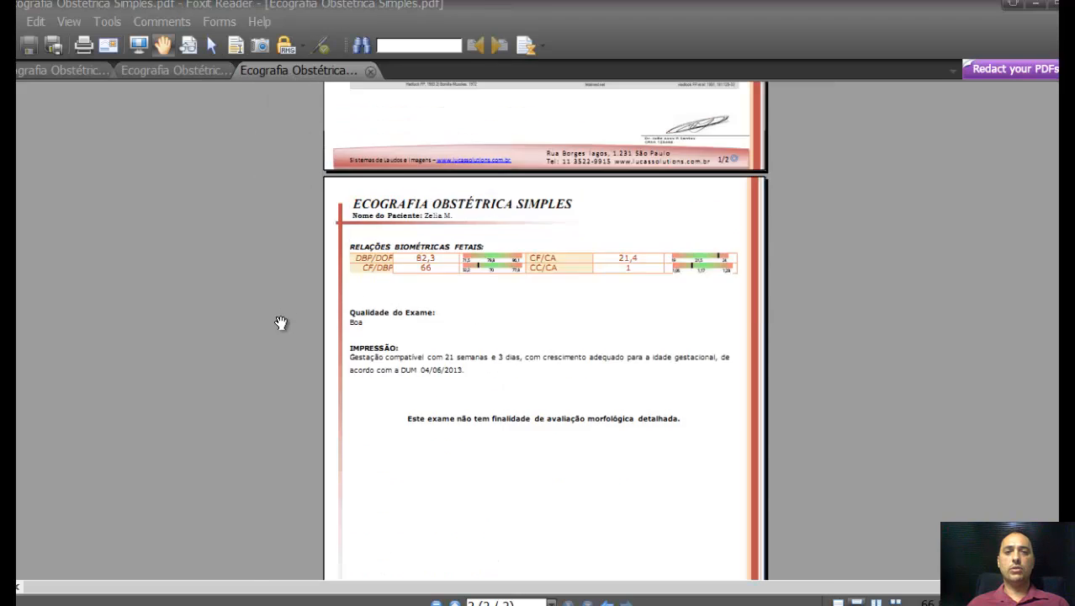
scroll(281, 323, "up", 4)
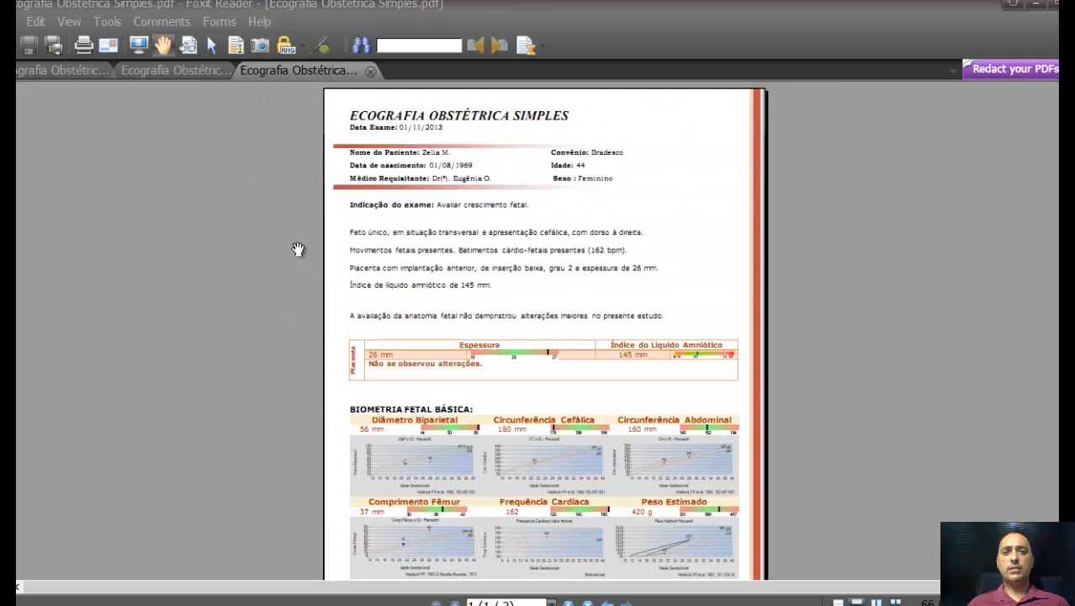
scroll(325, 253, "down", 6)
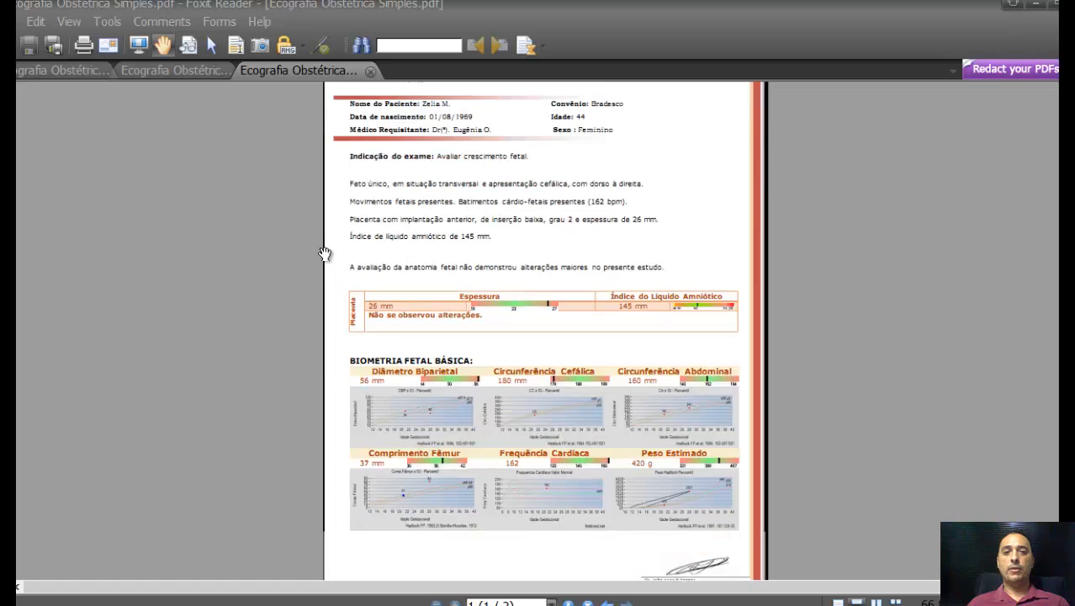
scroll(325, 254, "down", 4)
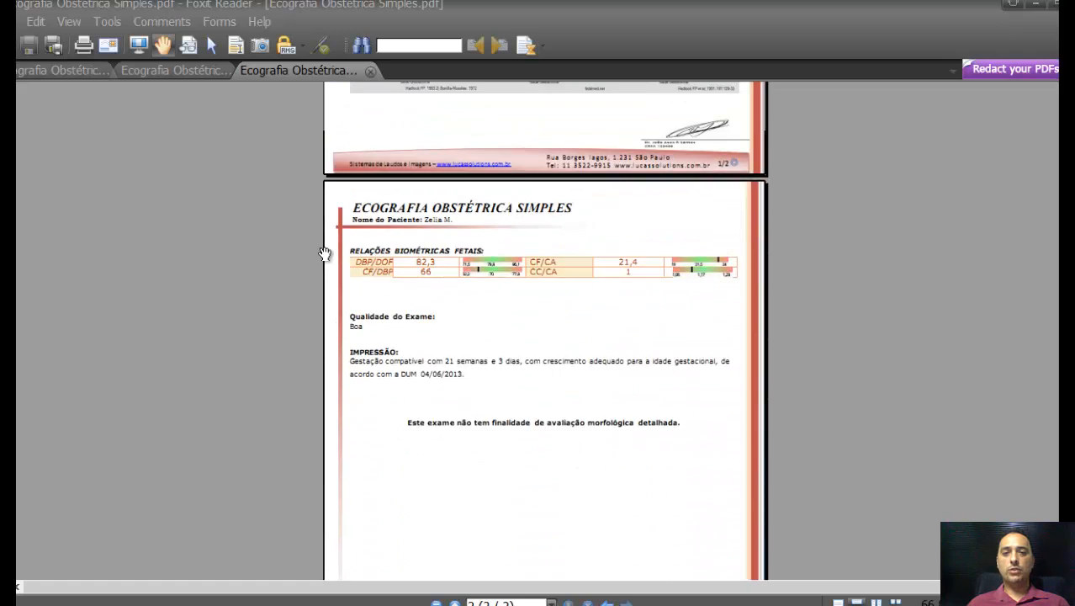
scroll(324, 253, "up", 6)
scroll(325, 253, "up", 4)
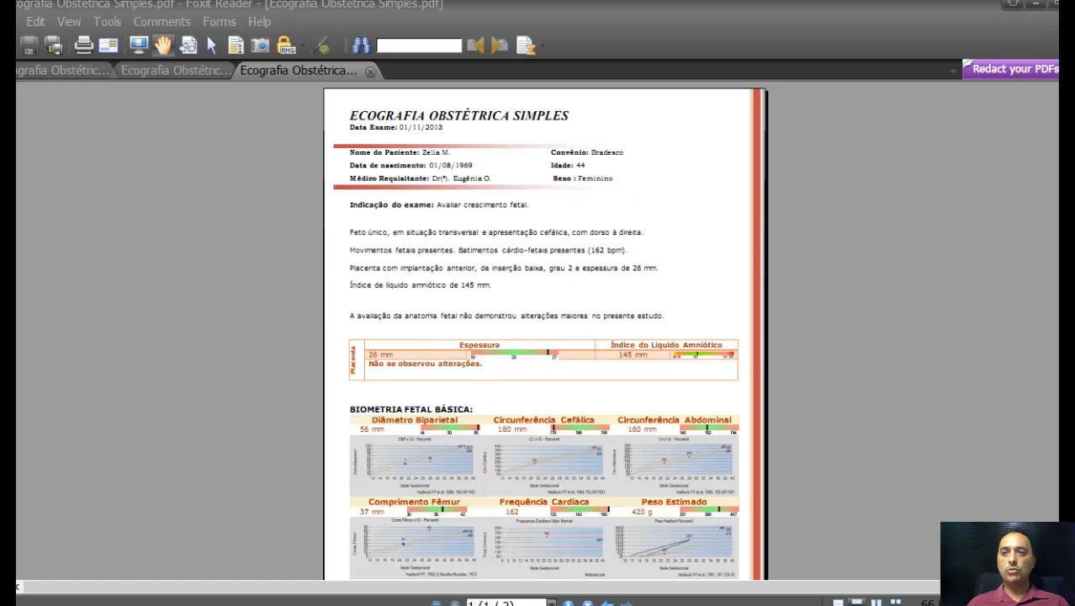
left_click(1055, 12)
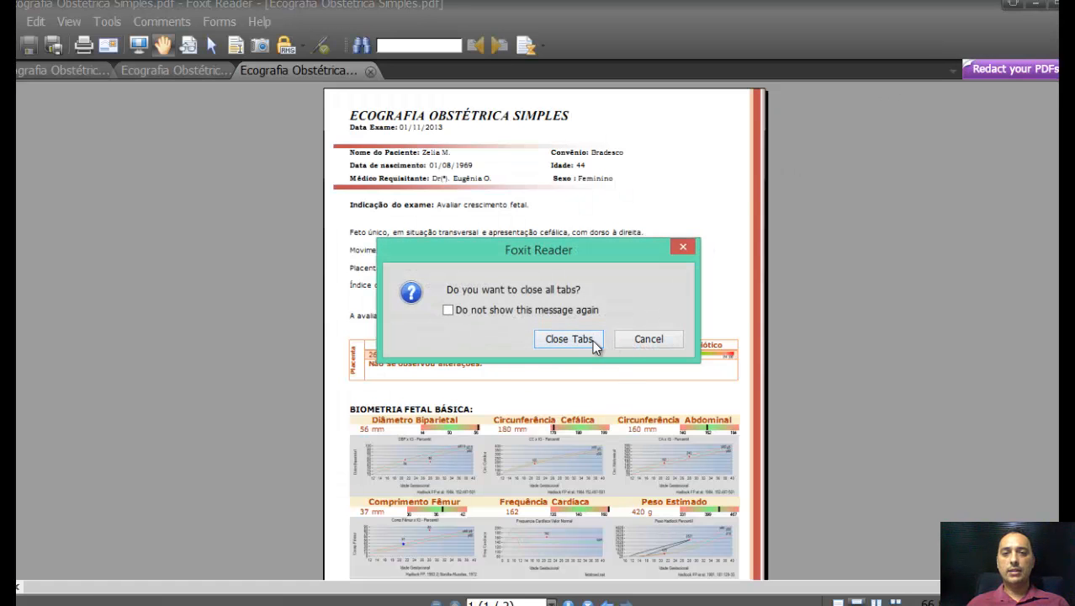
left_click(569, 339)
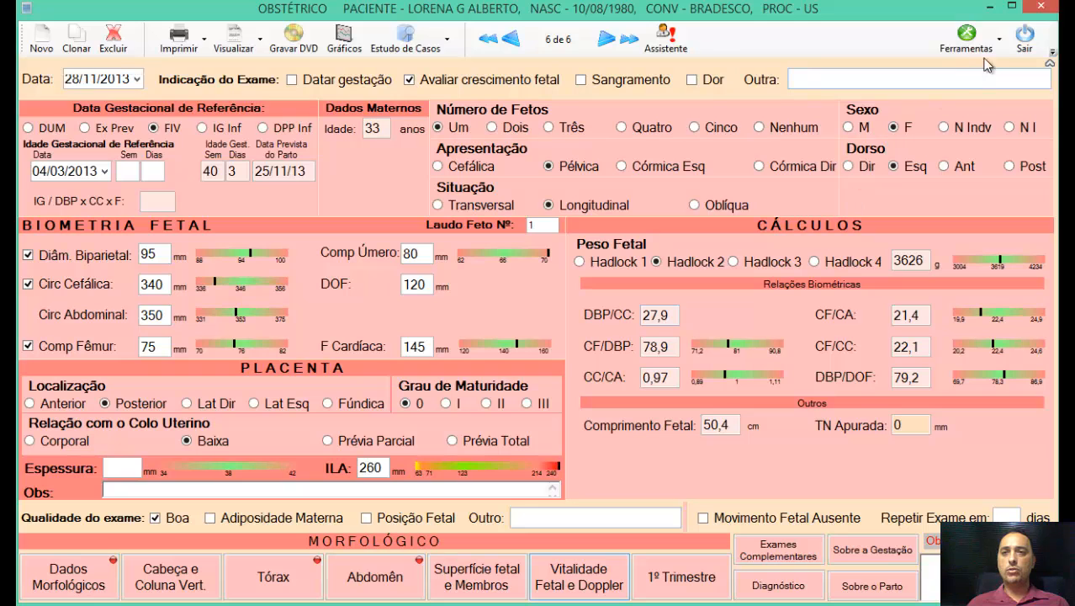
Step: Open the Obstétrico form in Editor de Formulários and delete the Diâm. Biparietal value field (numDBP)
left_click(968, 43)
left_click(993, 104)
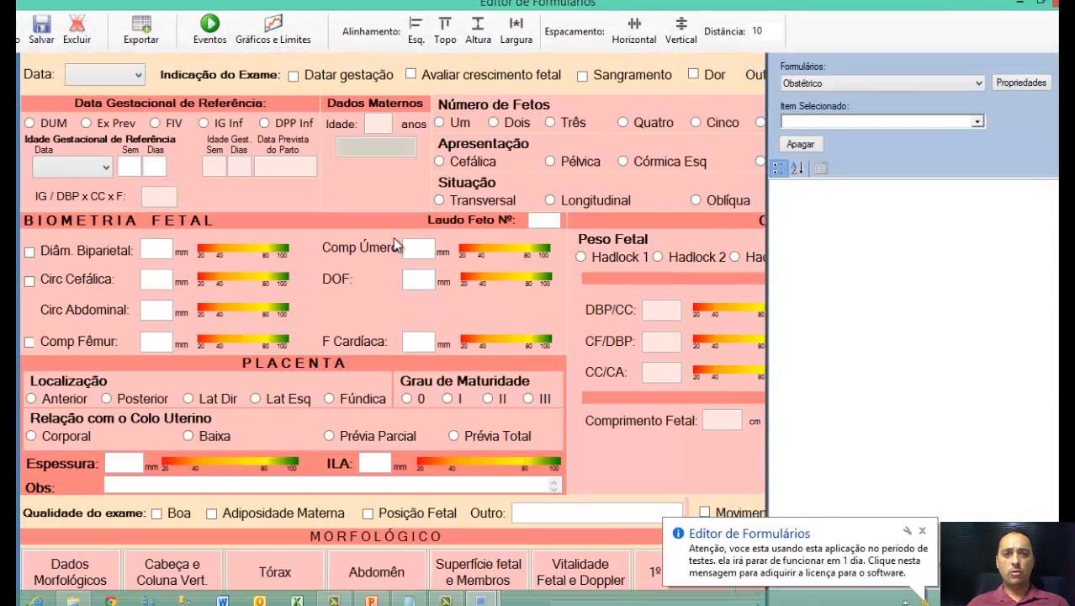
left_click(152, 250)
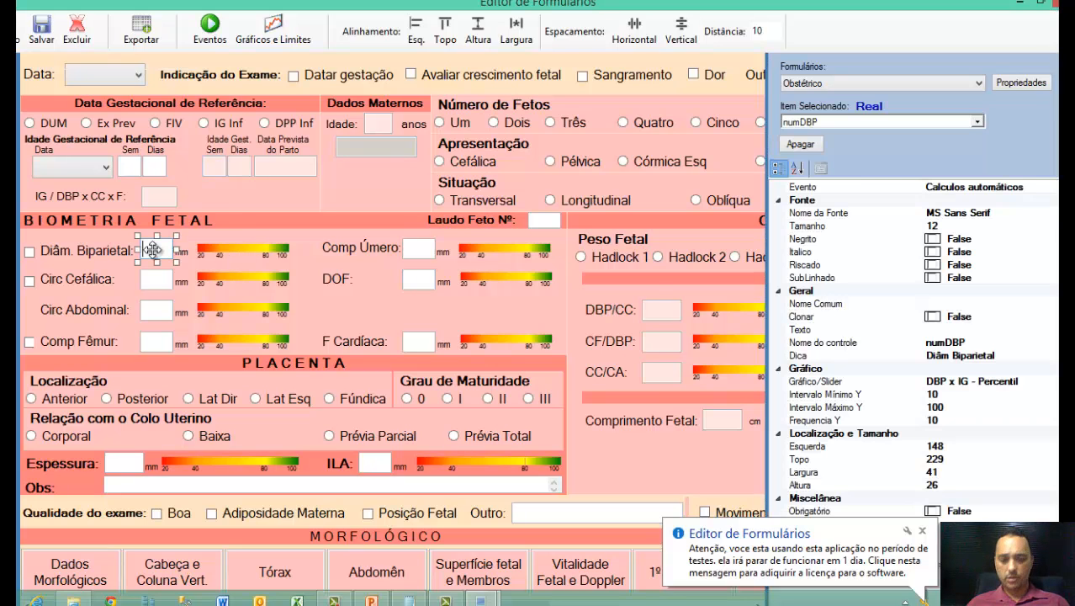
left_click(77, 30)
left_click(531, 364)
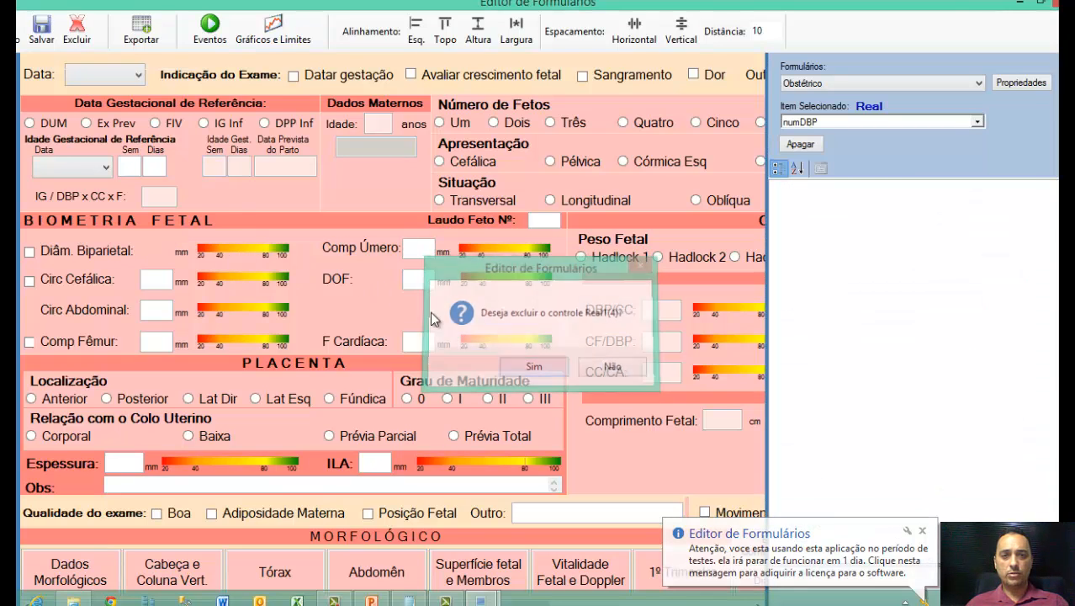
Step: Change the background colour of the Biometria Fetal area to light yellow (255; 255; 128)
left_click(320, 246)
left_click(300, 235)
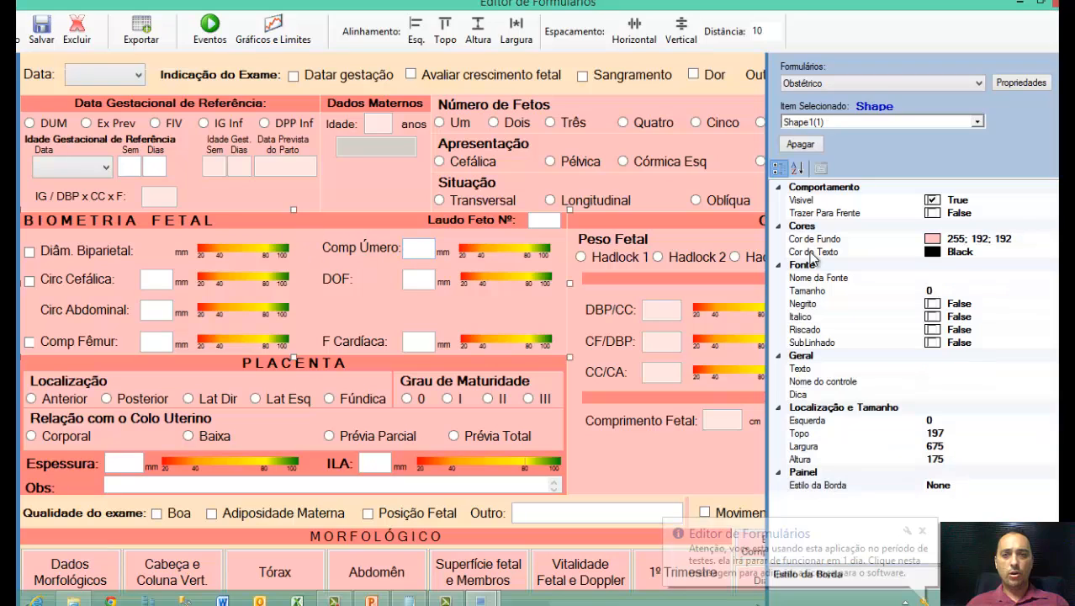
left_click(972, 239)
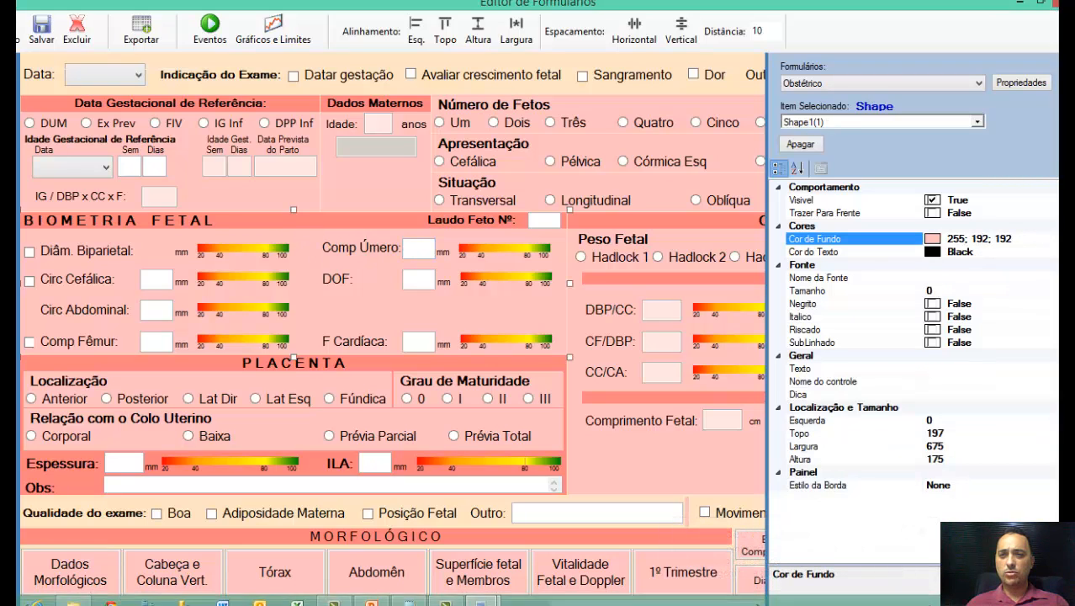
left_click(1056, 239)
left_click(994, 299)
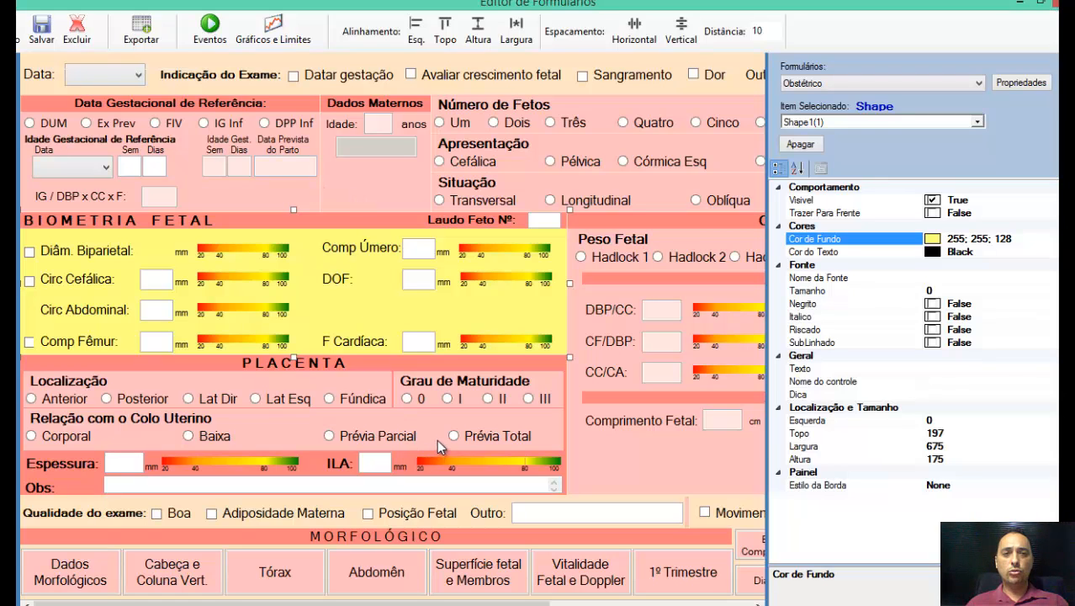
Step: Inspect the properties of the Cálculos area and of the DBP/CC field and its slider
left_click(616, 437)
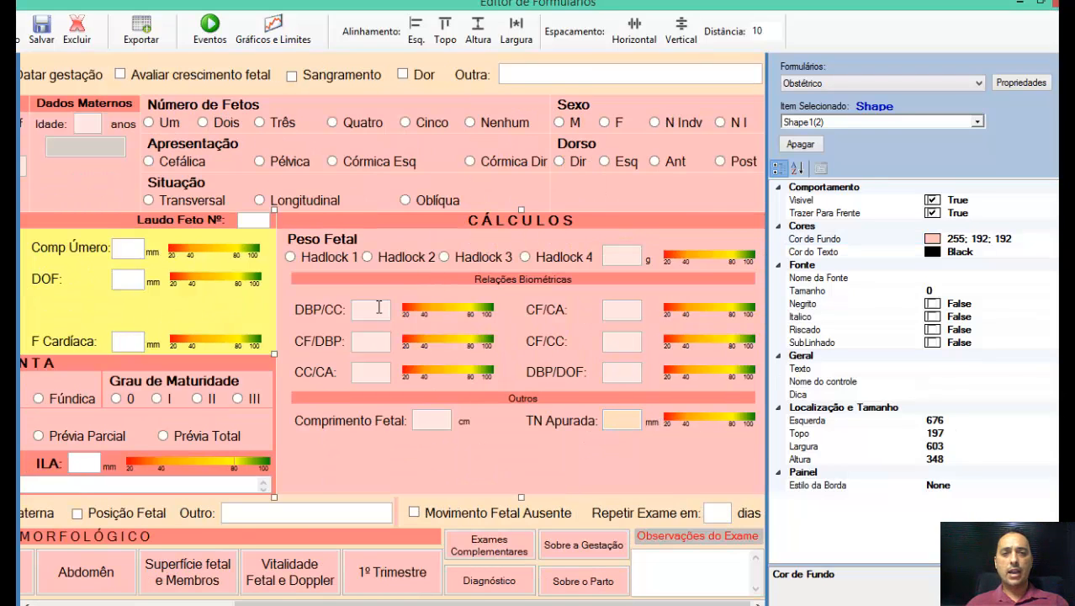
left_click(376, 307)
left_click(438, 306)
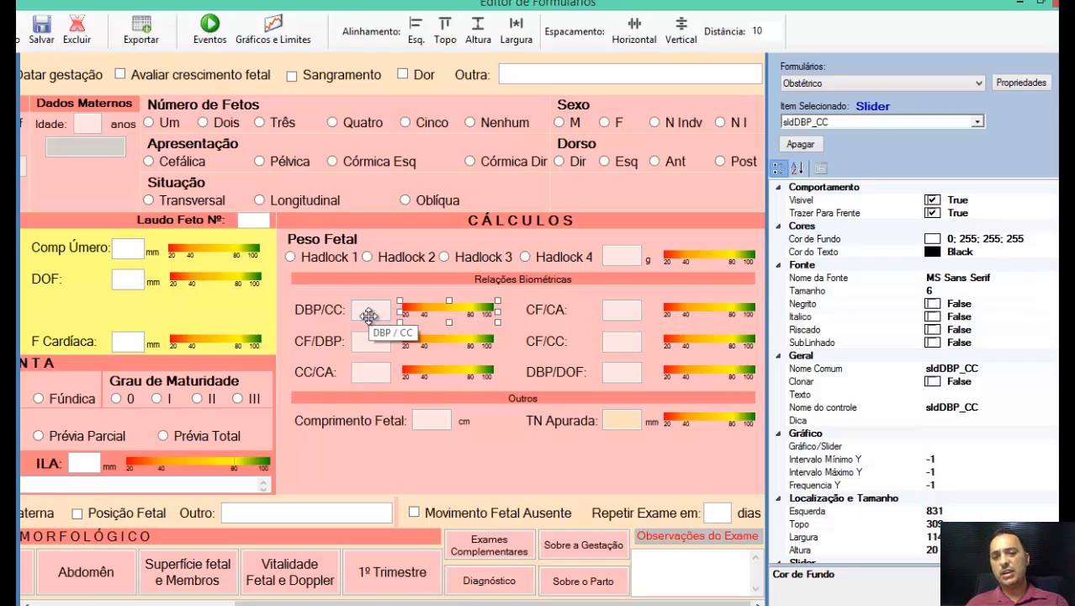
Step: Inspect the properties of the Abdomên command in the Morfológico section of the form
left_click(509, 186)
left_click_drag(443, 602, 299, 603)
left_click_drag(215, 565, 101, 562)
left_click(292, 572)
left_click_drag(210, 602, 152, 600)
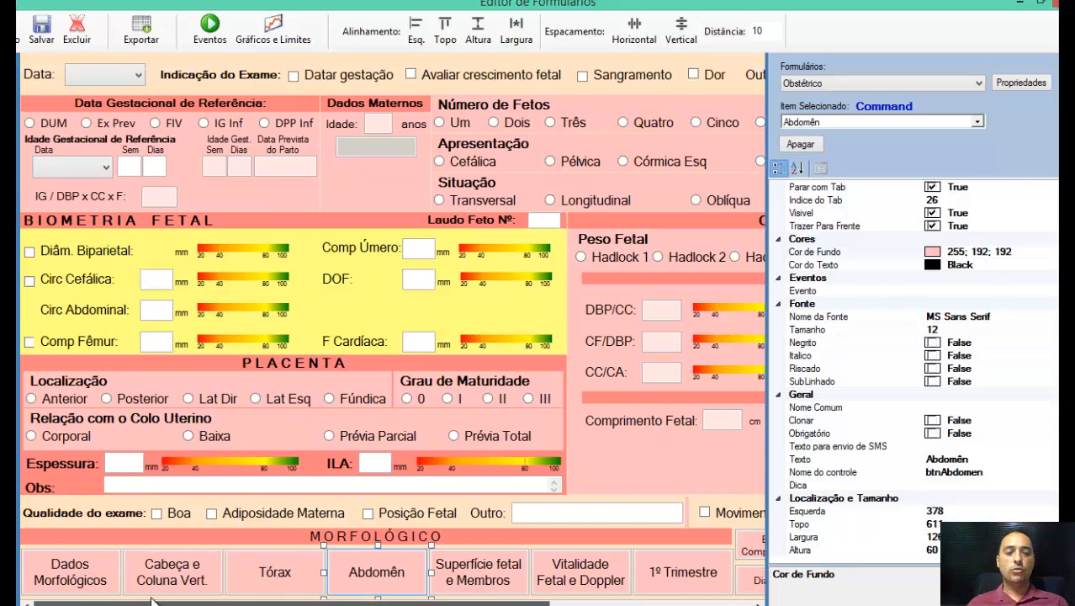